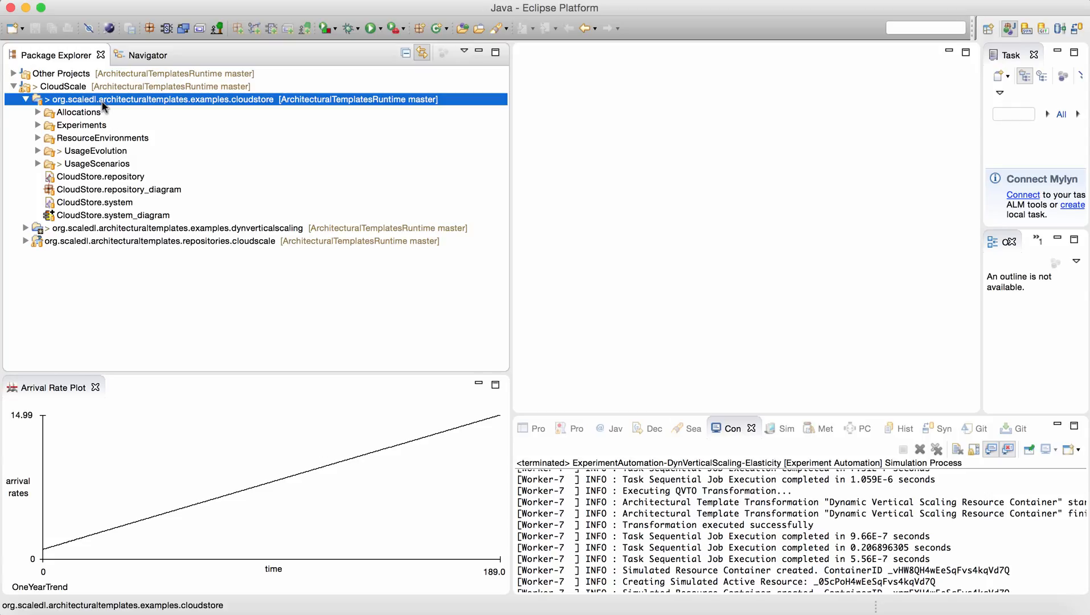
- Expand the Experiments folder of the cloudstore example project
key(Down)
key(Down)
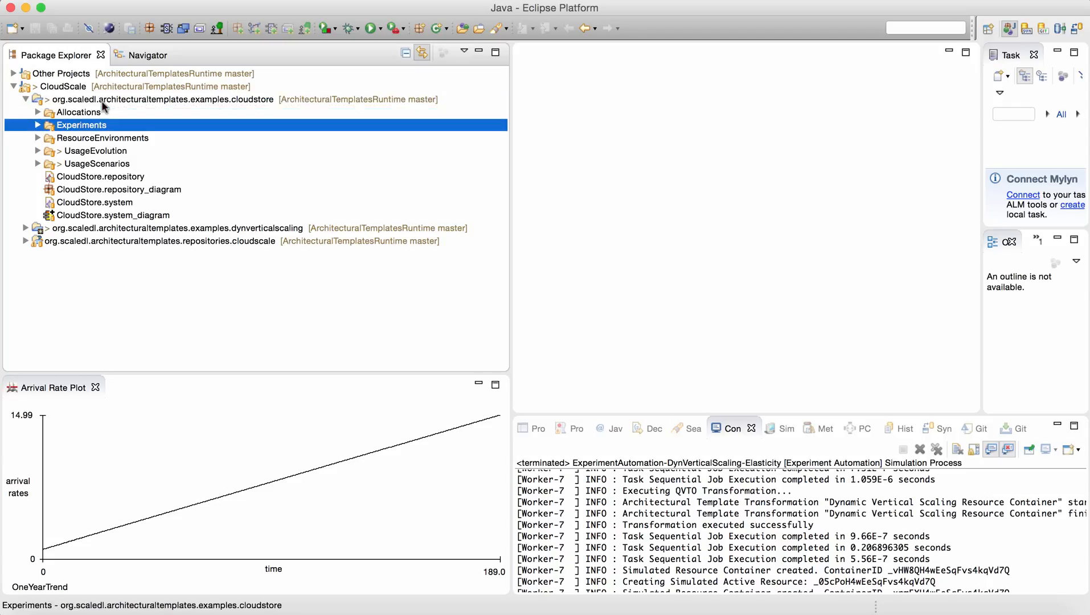
click(37, 125)
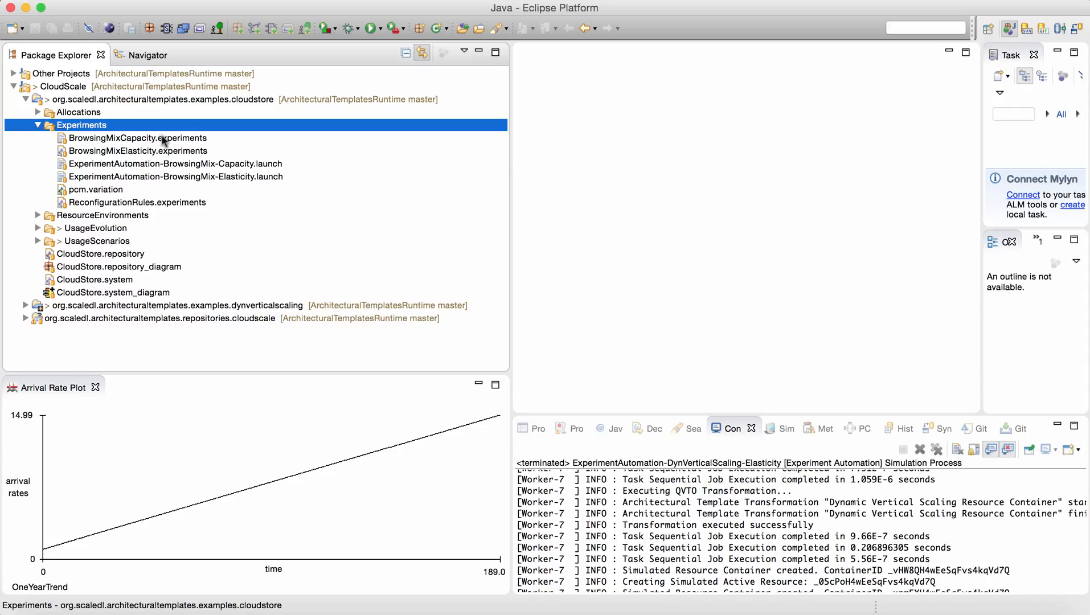
- Examine the BrowsingMix capacity and elasticity experiment files, their launch files and pcm.variation in the Experiments folder
click(162, 138)
key(Down)
key(Up)
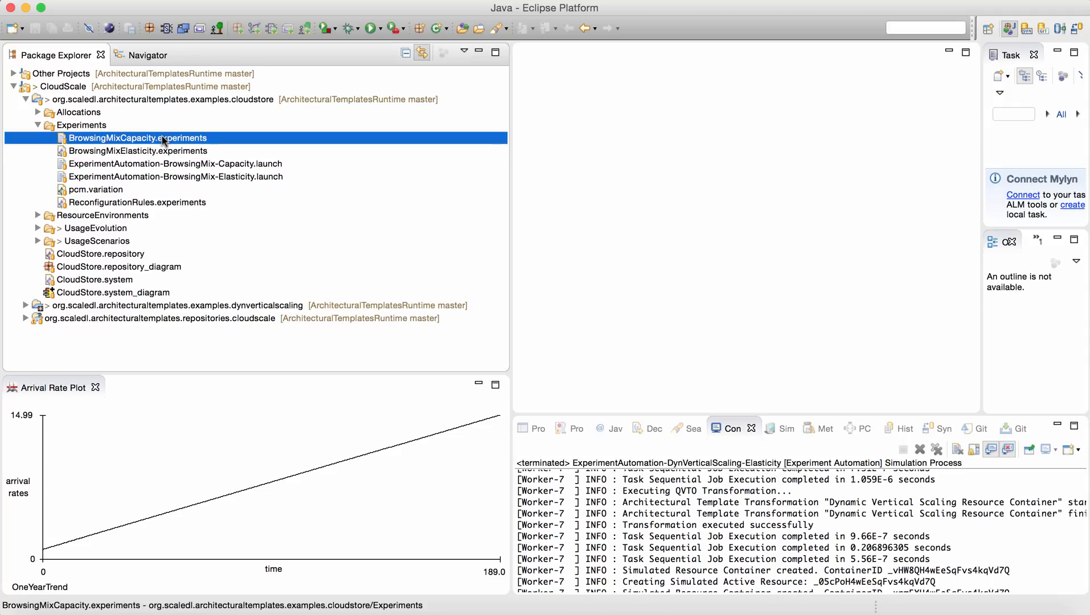
click(243, 169)
key(Down)
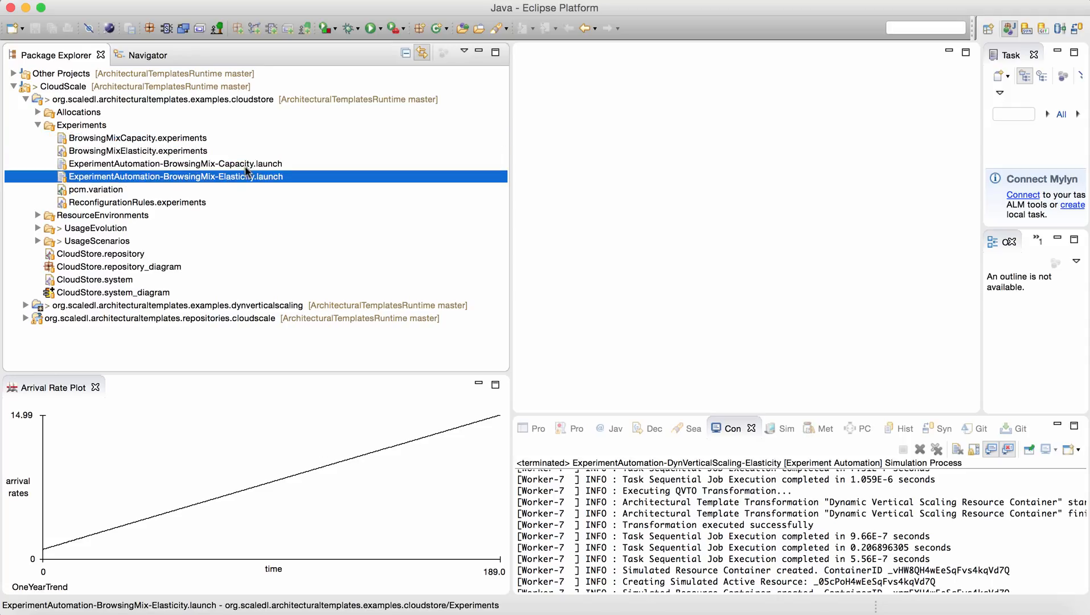
key(Up)
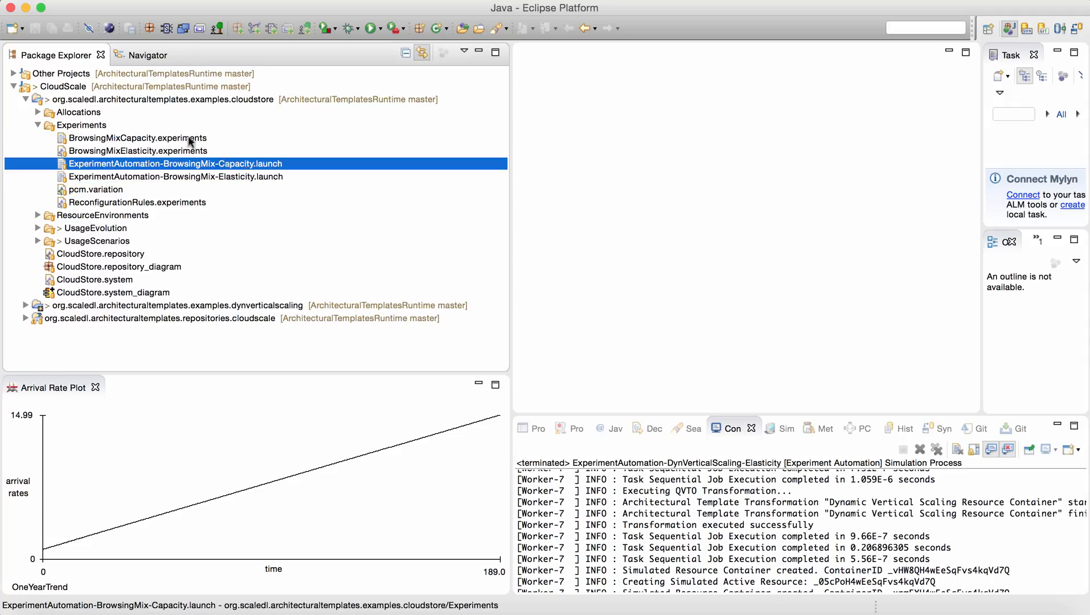
click(171, 138)
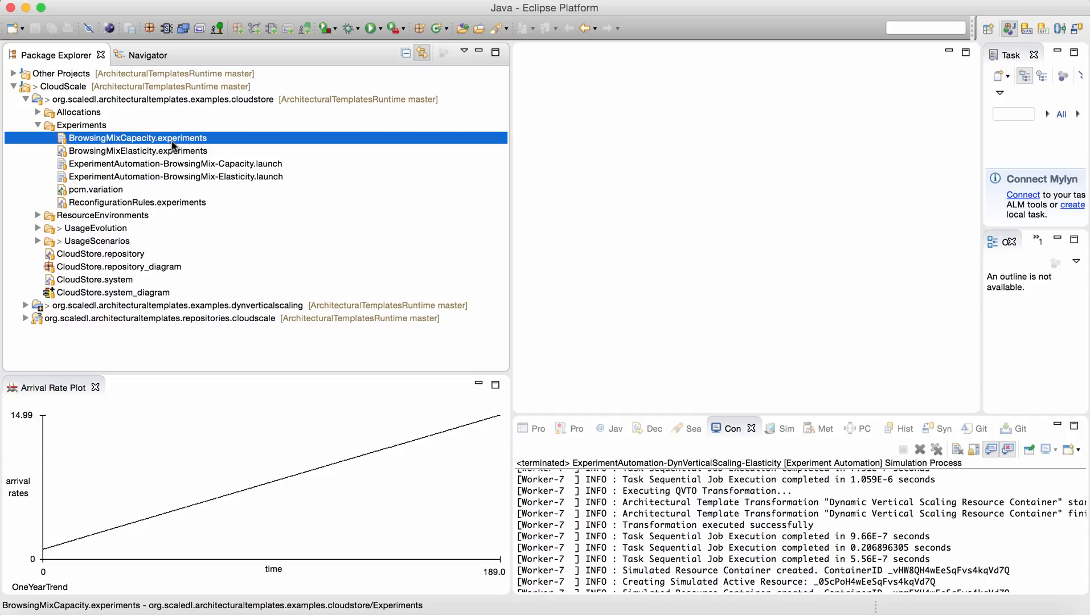
click(120, 192)
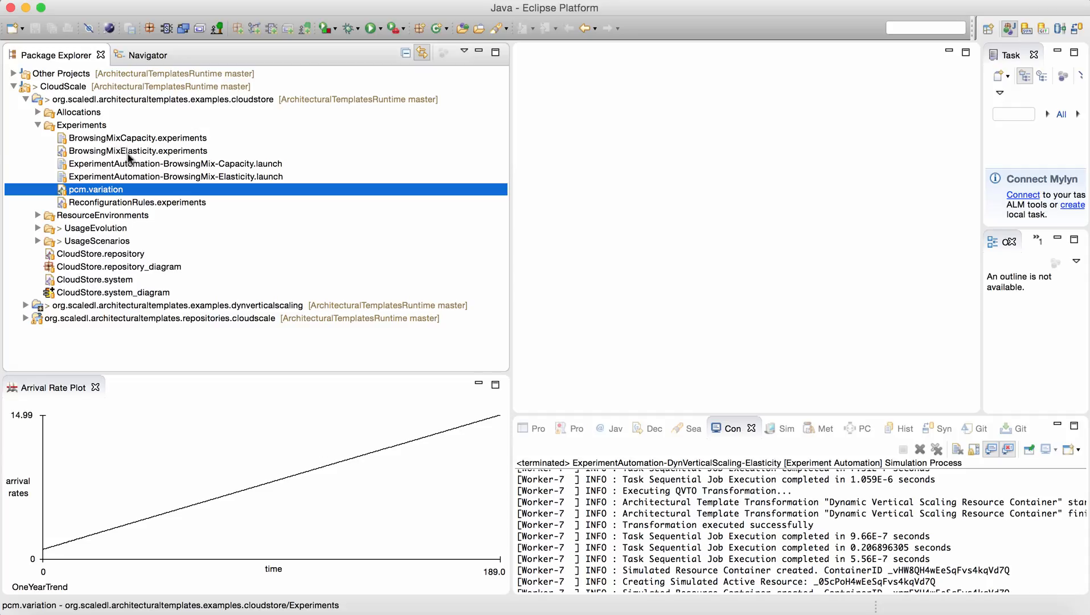
click(127, 155)
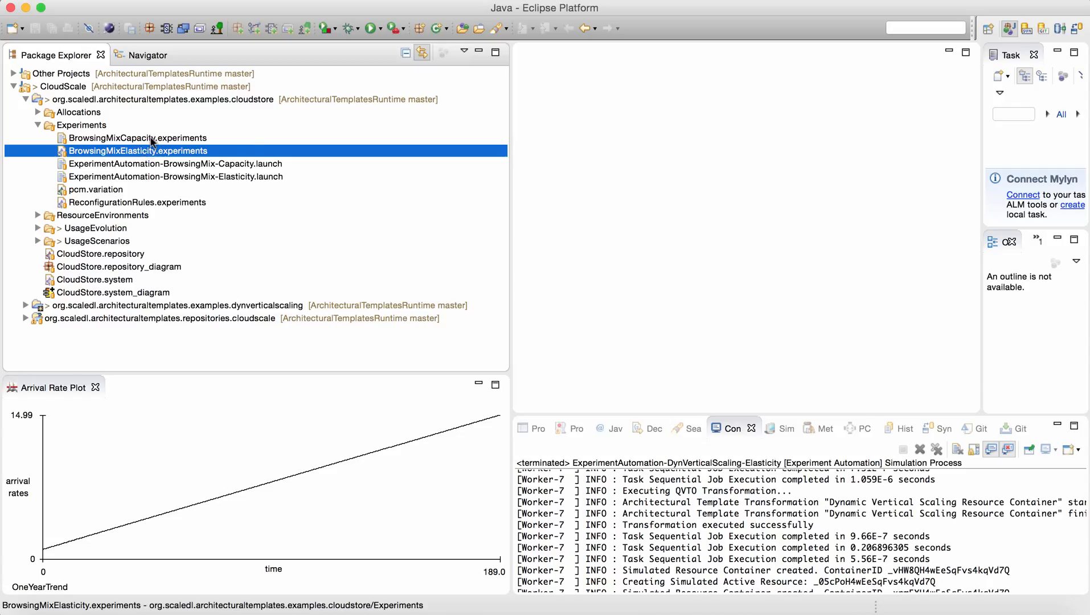
key(Up)
key(Down)
key(Up)
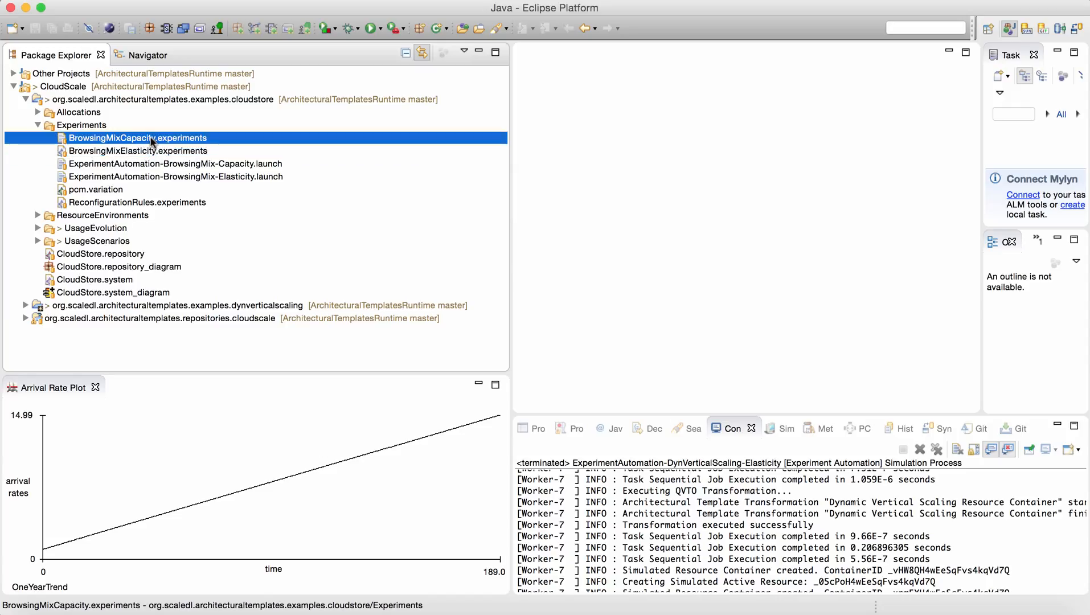
key(Down)
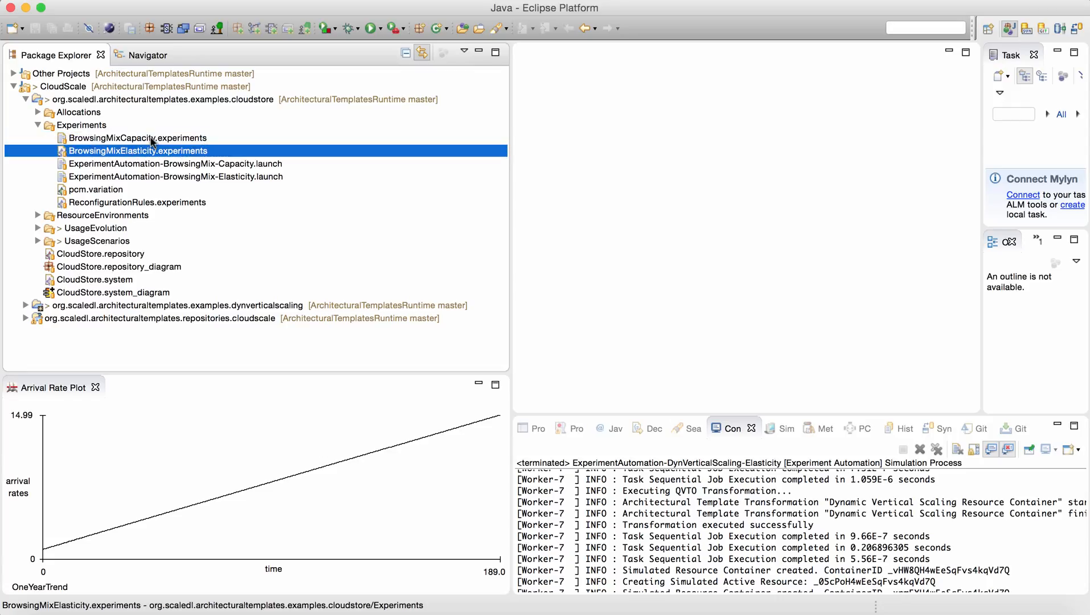
- Duplicate BrowsingMixCapacity.experiments within the Experiments folder under the name Copy of BrowsingMixCapacity.experiments
key(Up)
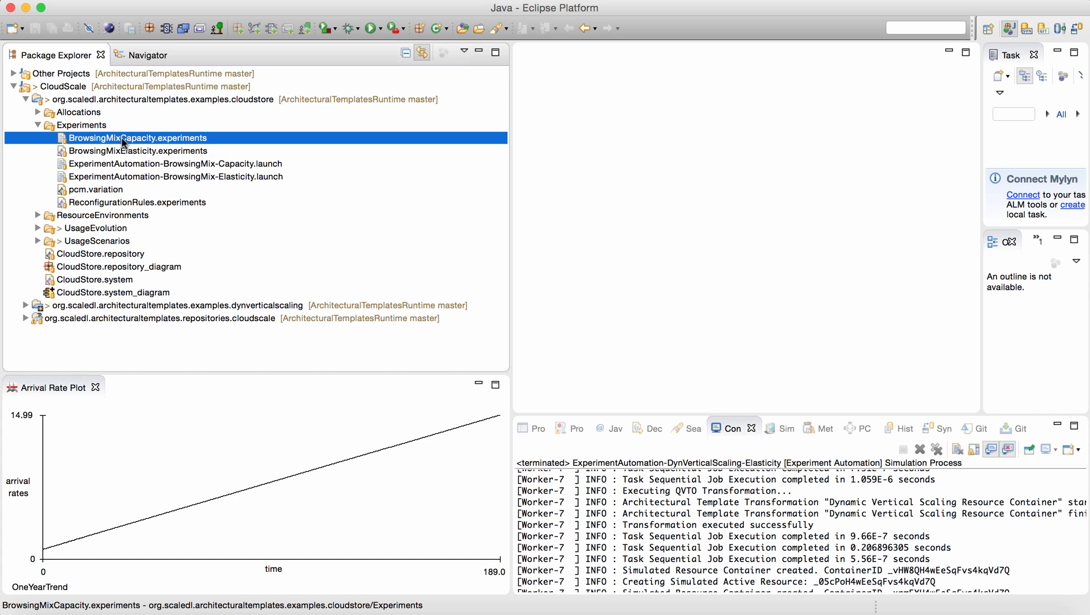
right_click(97, 144)
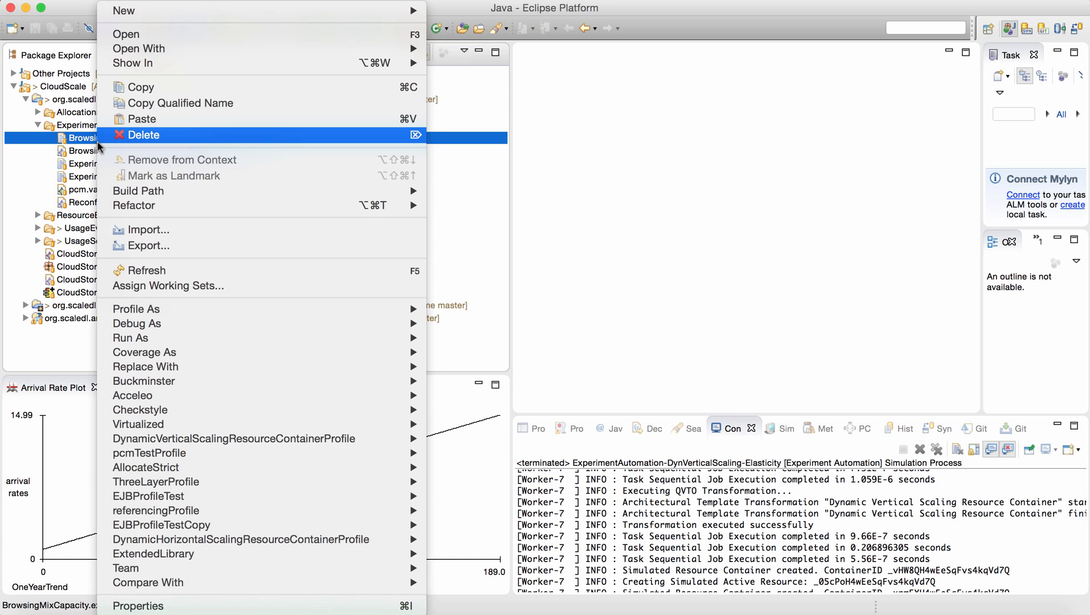
click(144, 93)
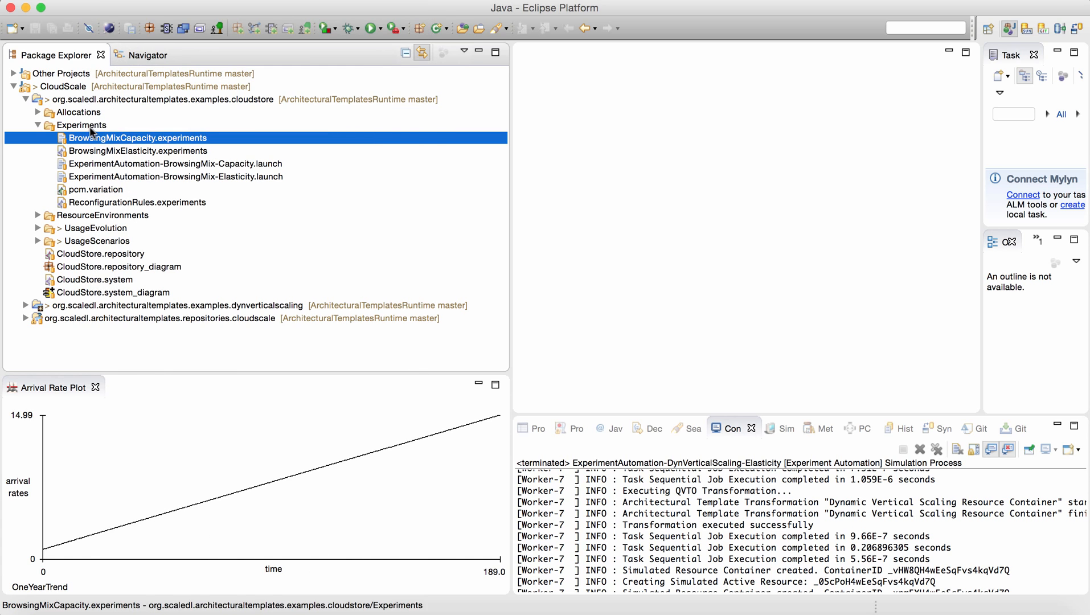
click(90, 127)
right_click(90, 131)
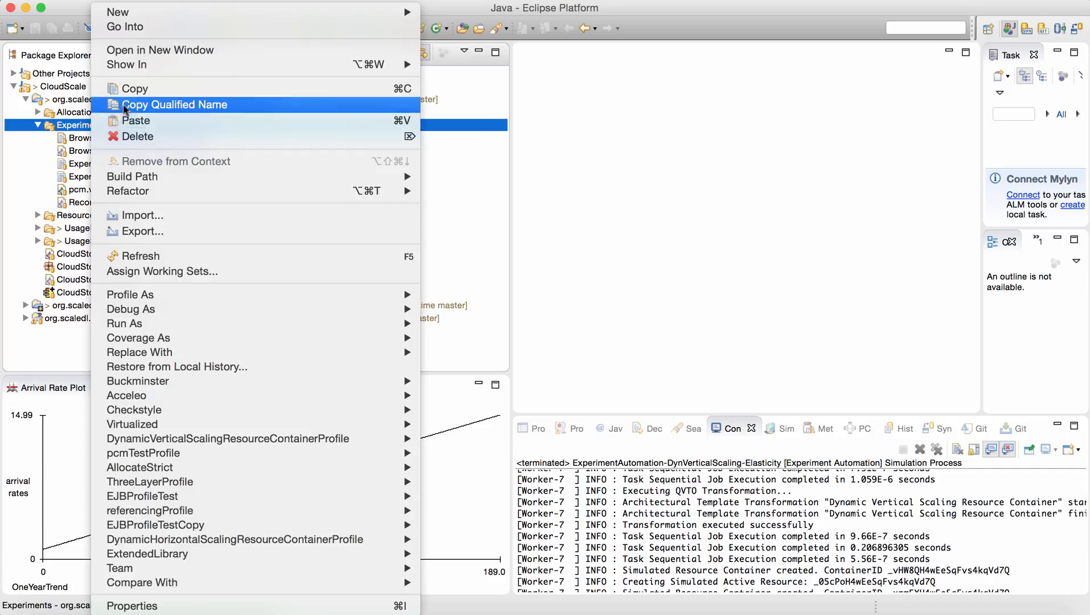
click(295, 120)
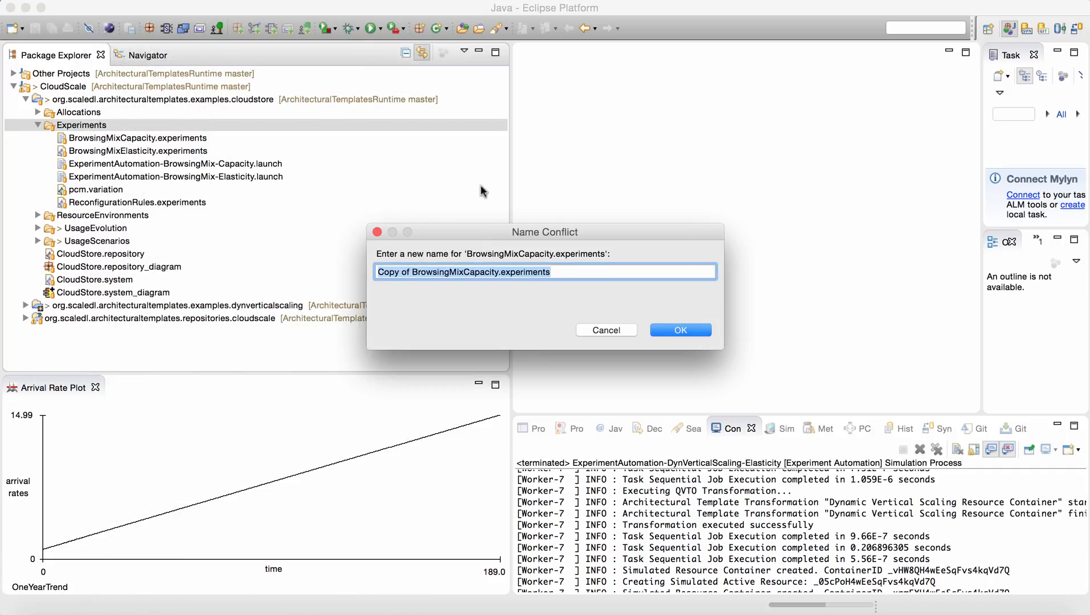
click(676, 339)
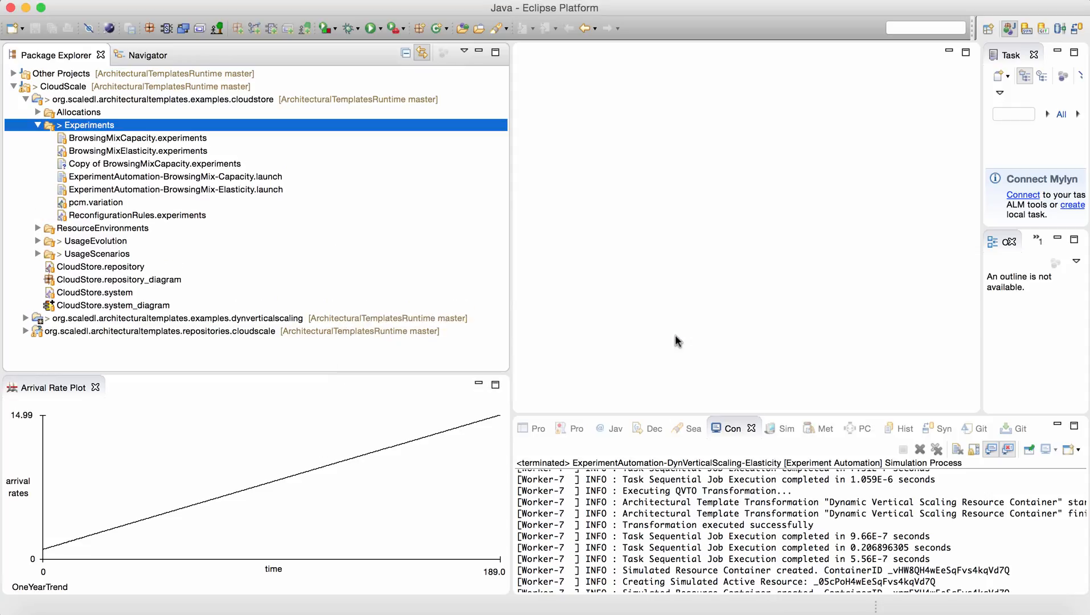
- Open Copy of BrowsingMixCapacity.experiments and widen the editor area
click(200, 166)
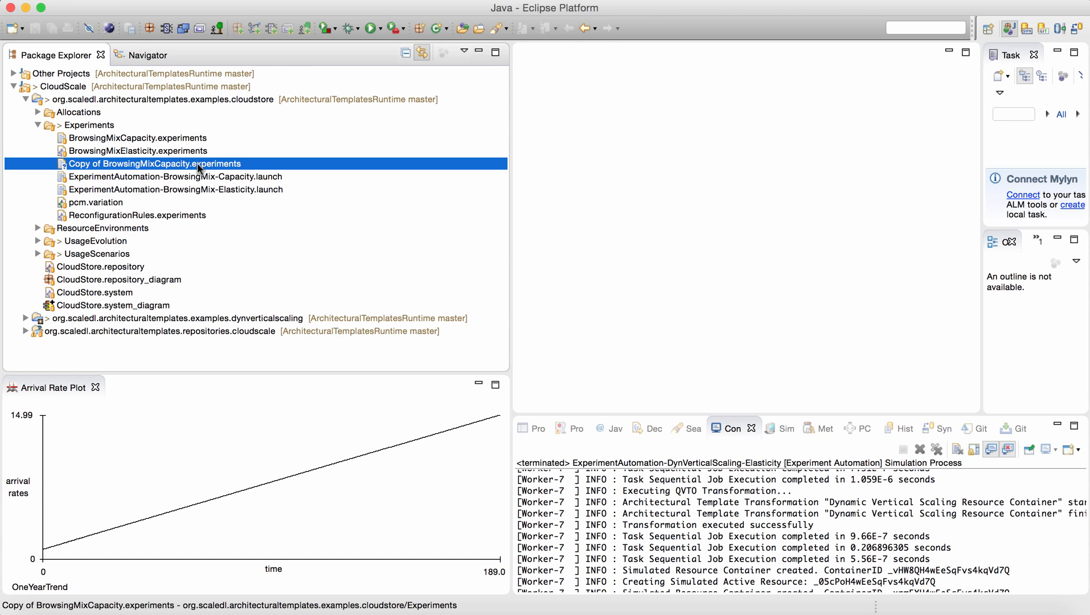
double_click(200, 166)
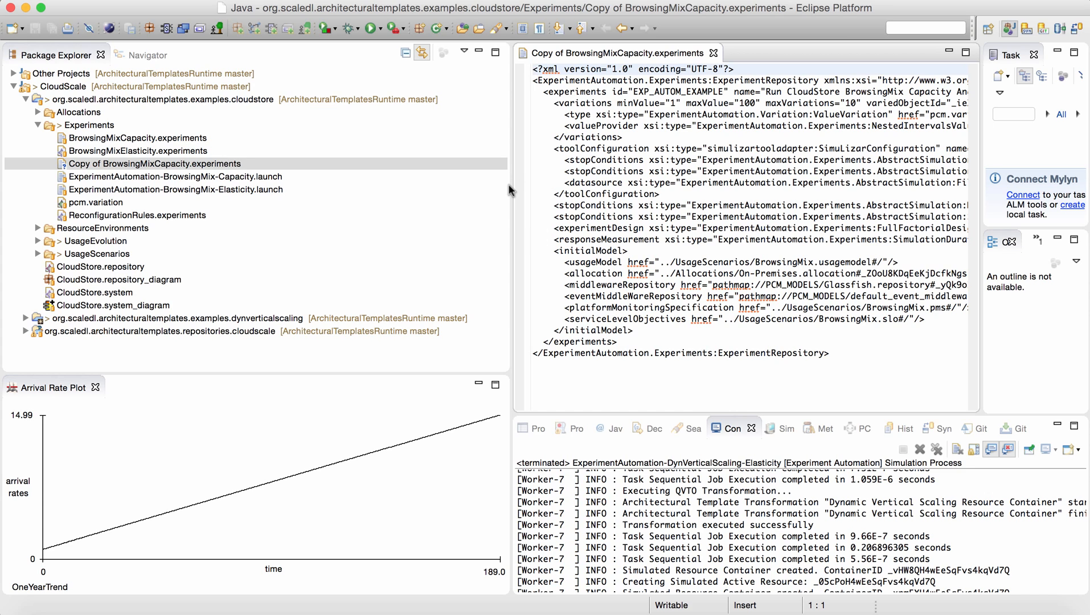
drag(509, 188, 413, 189)
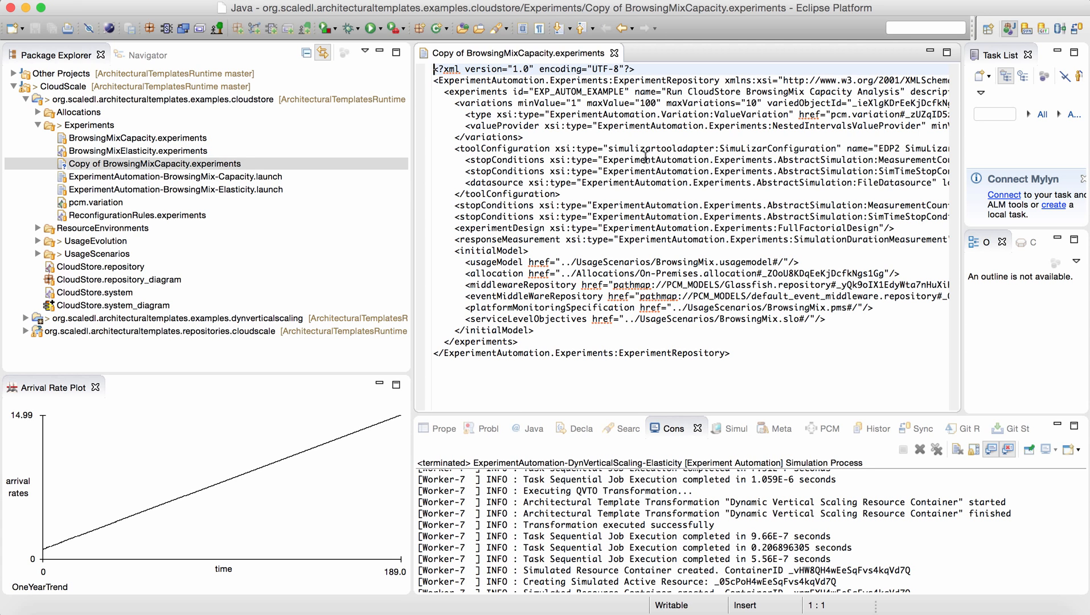
- Examine the datasource element and its location attribute in the tool configuration
scroll(738, 108, right, 8)
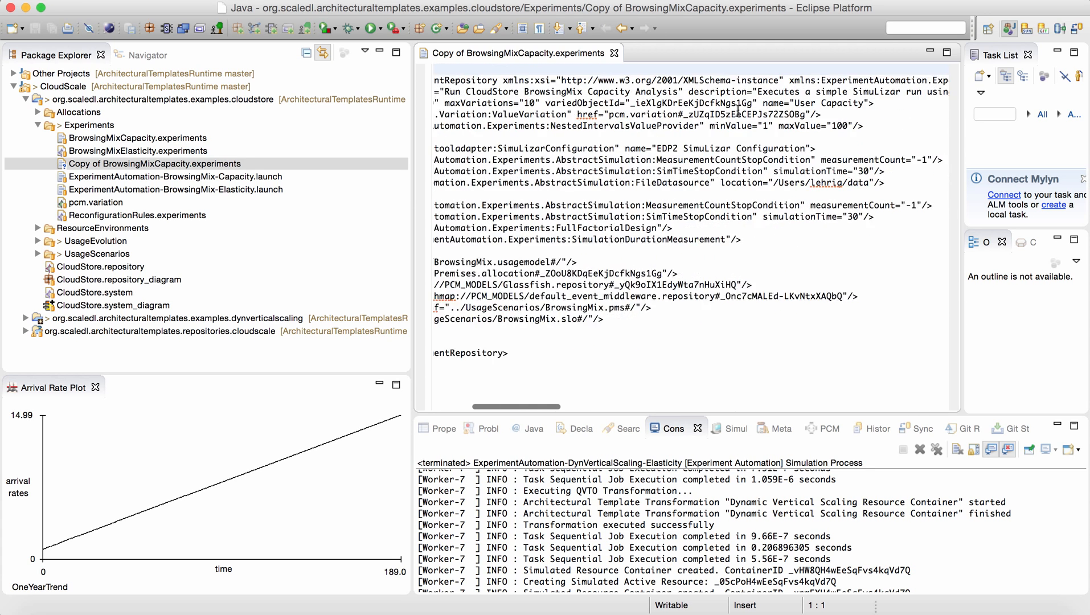
drag(762, 182, 861, 174)
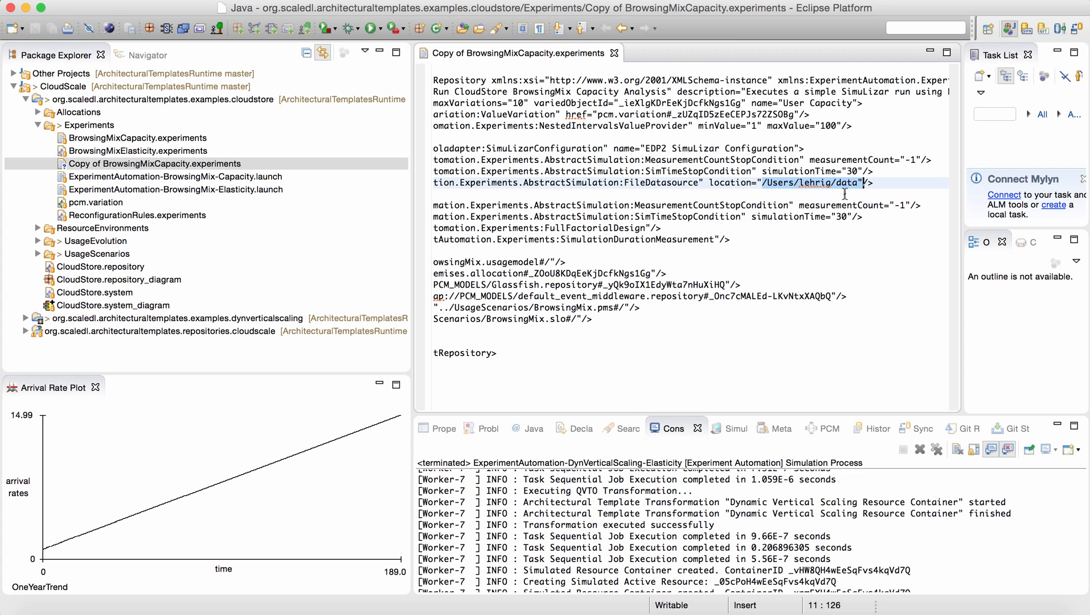
double_click(729, 183)
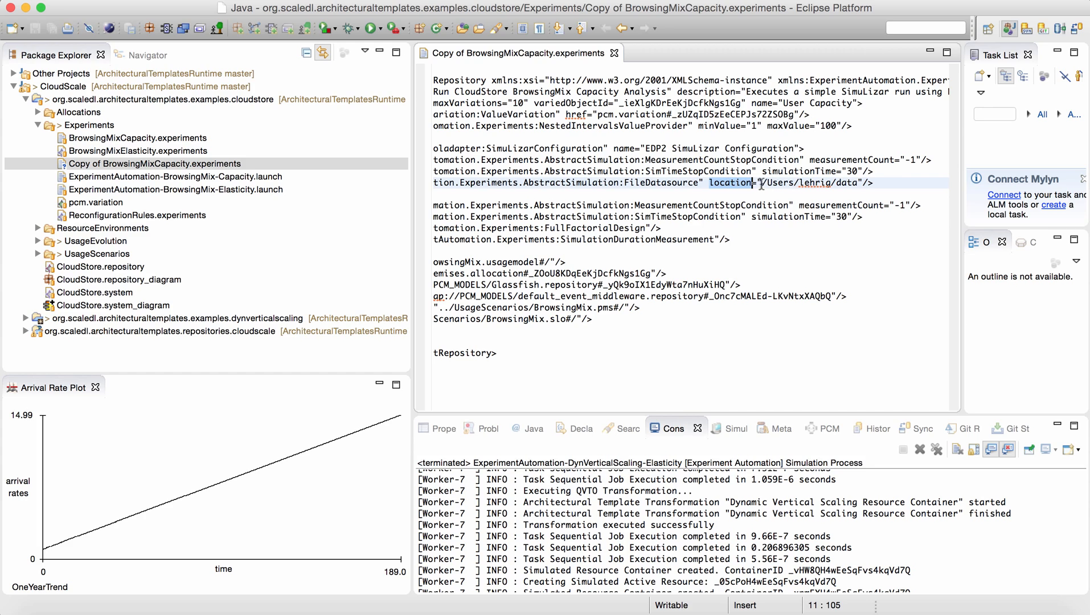
scroll(761, 185, left, 5)
scroll(762, 185, left, 3)
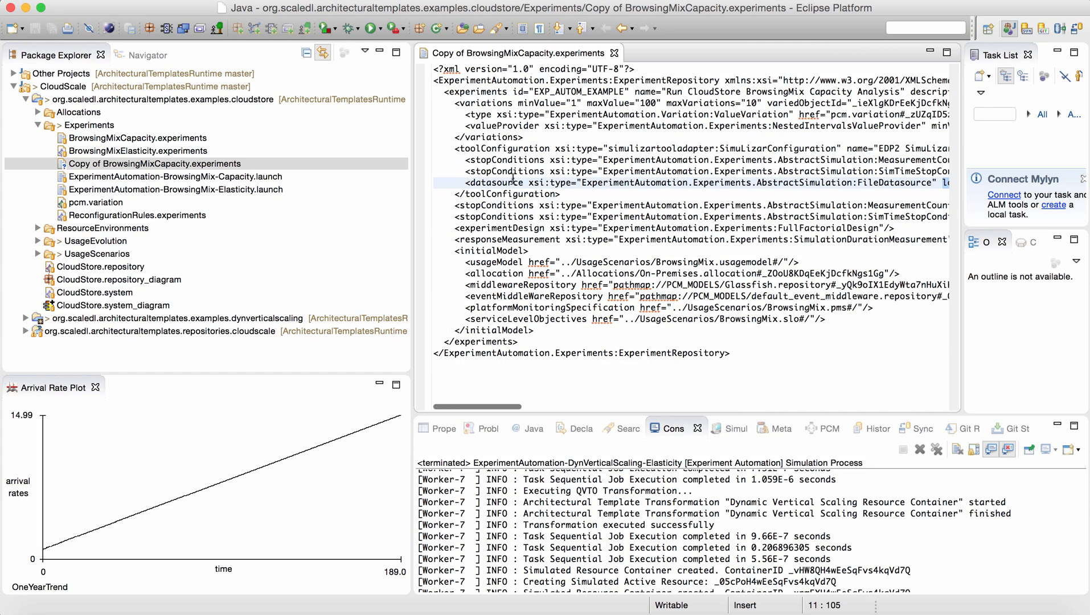
scroll(672, 178, right, 8)
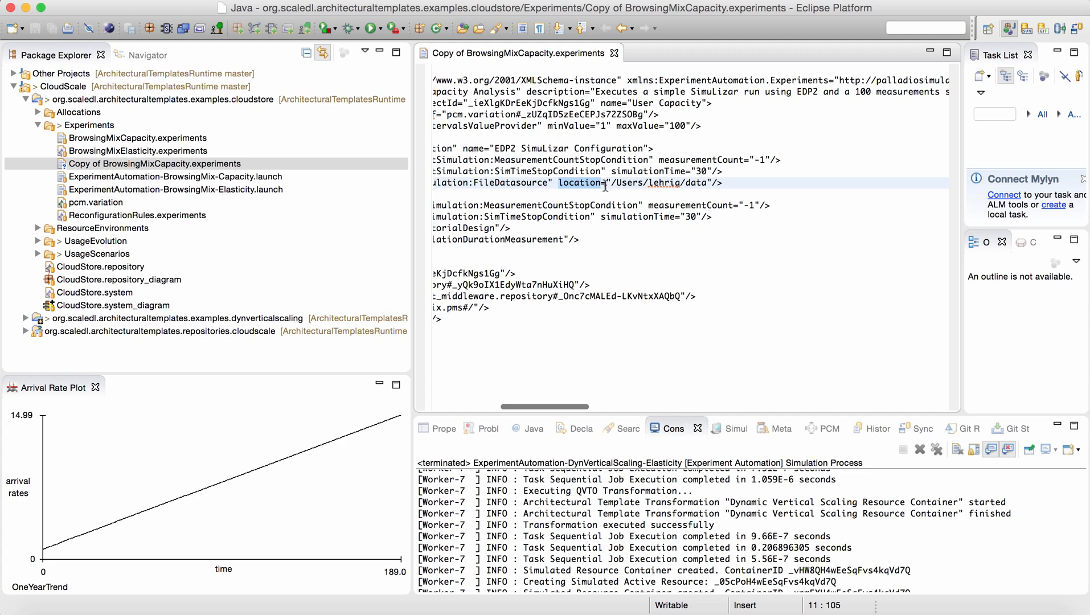
- Replace the personal folder name in the datasource location path with the placeholder username
double_click(664, 183)
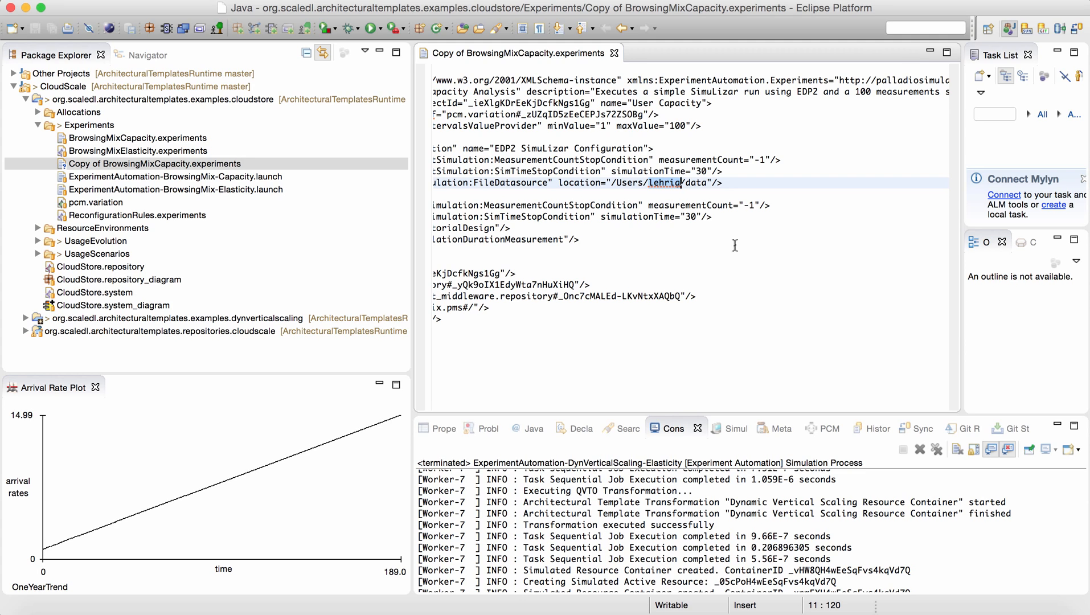
text(username)
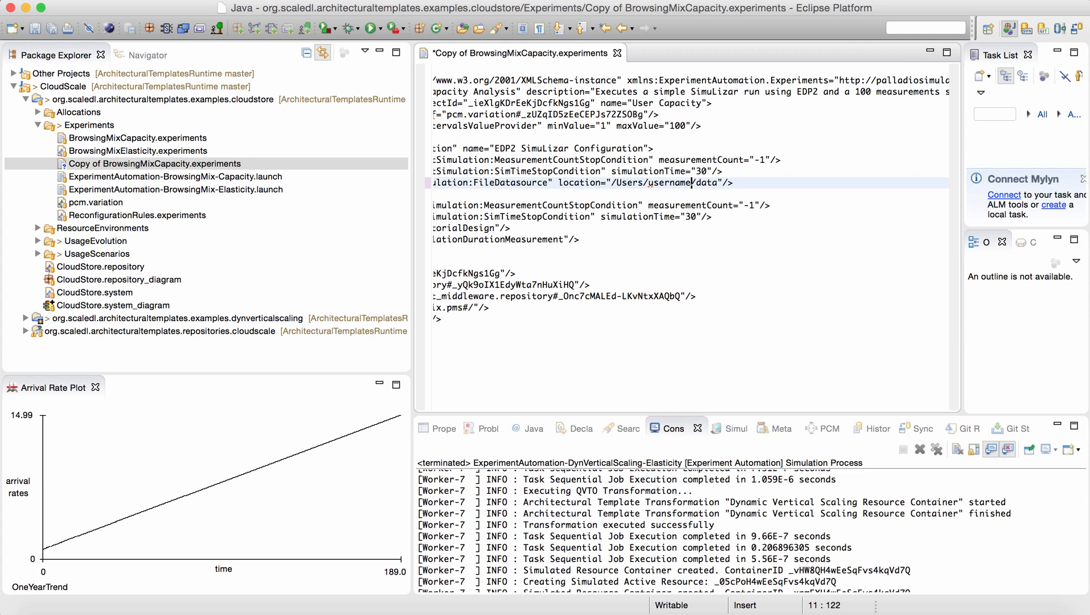
double_click(670, 182)
double_click(707, 183)
- Change the datasource location to the Windows-style path C:\Users\username\data
click(613, 184)
text(C:)
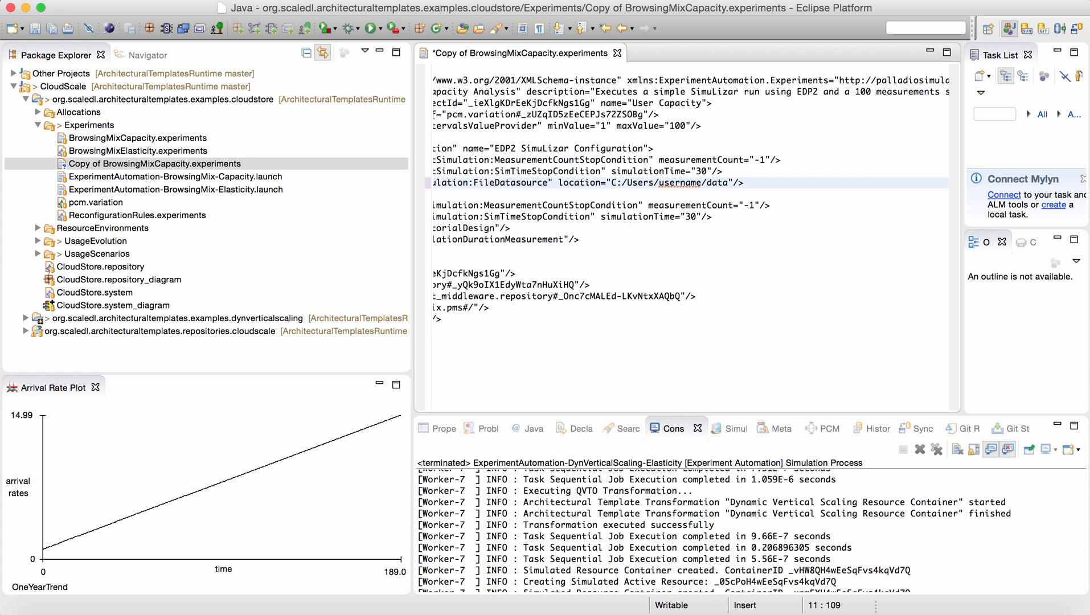
key(Delete)
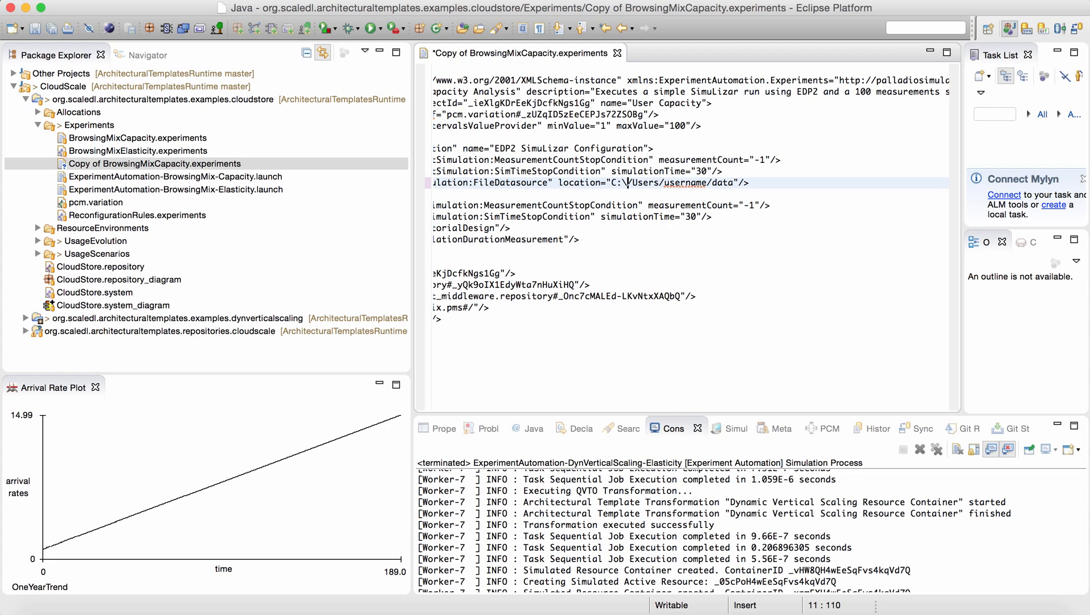
text(\)
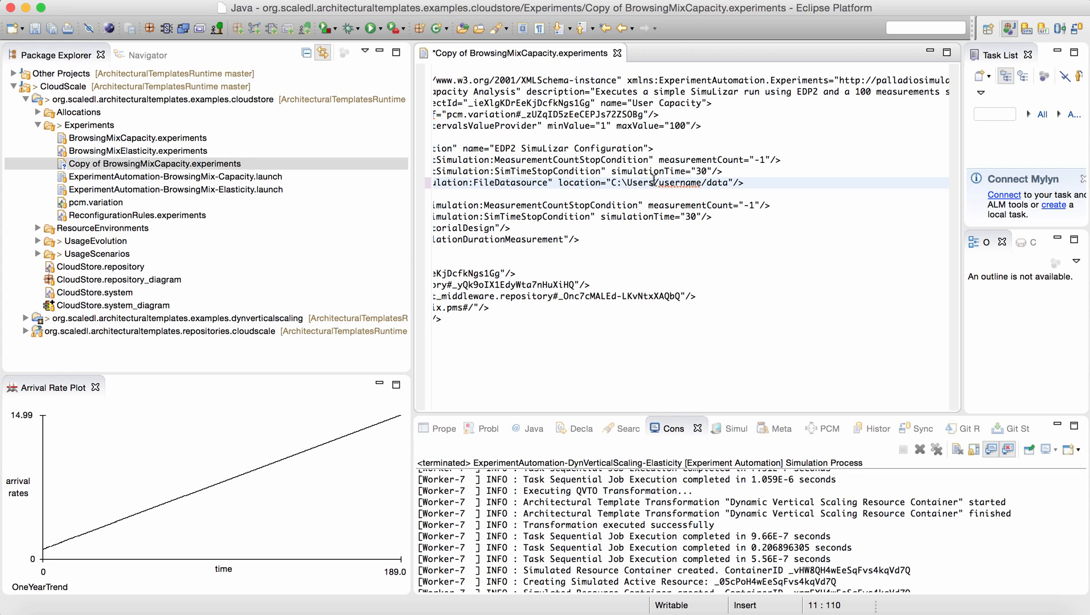
key(Delete)
text(\)
click(706, 183)
key(Delete)
text(\)
- Undo all edits made to the datasource location path
key(super+z)
key(super+z)
key(super+z)
key(super+z)
key(super+z)
key(super+z)
key(super+z)
key(super+z)
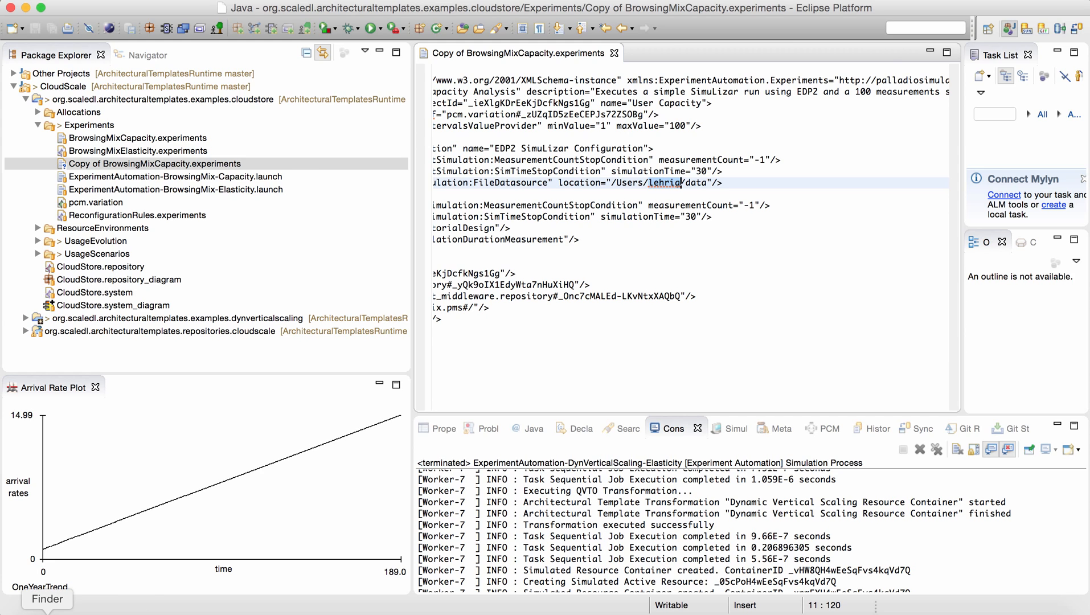
- Move all files in Finder's data folder to the Trash and return to Eclipse
click(49, 613)
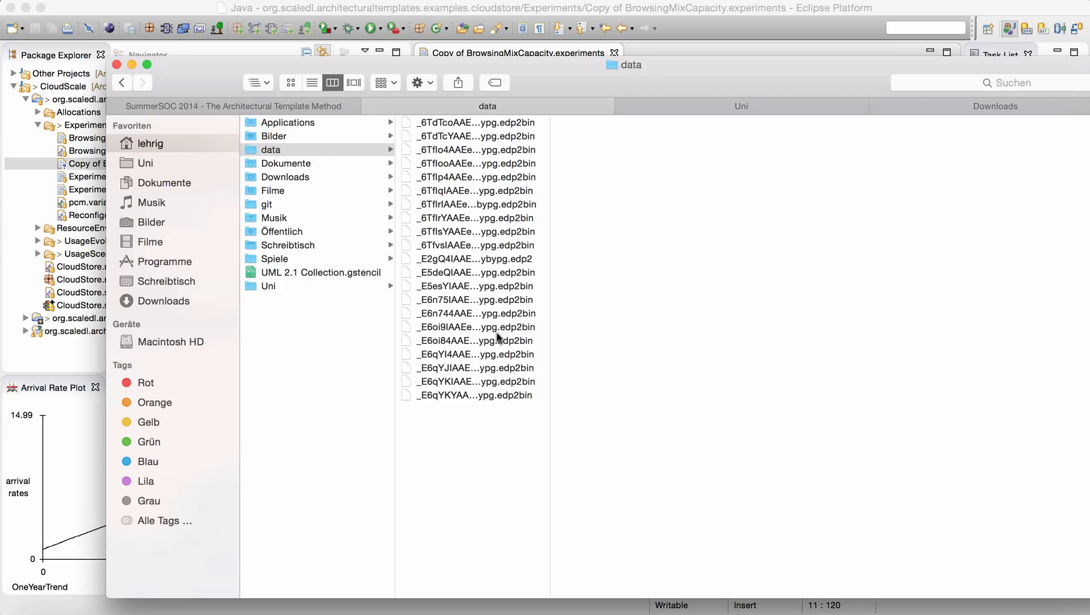
click(498, 337)
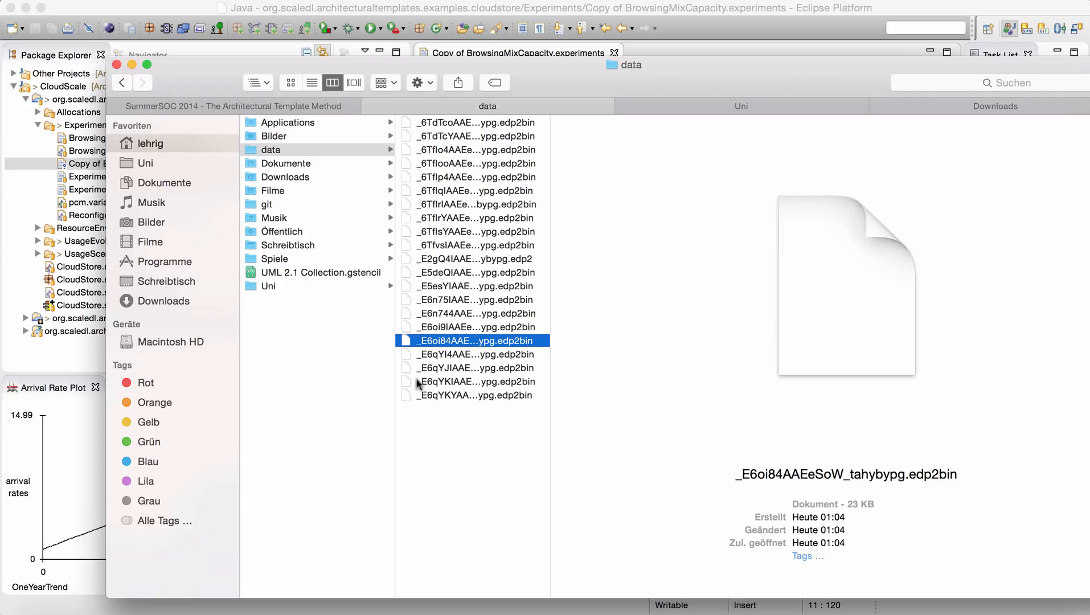
click(494, 511)
click(529, 350)
key(super+a)
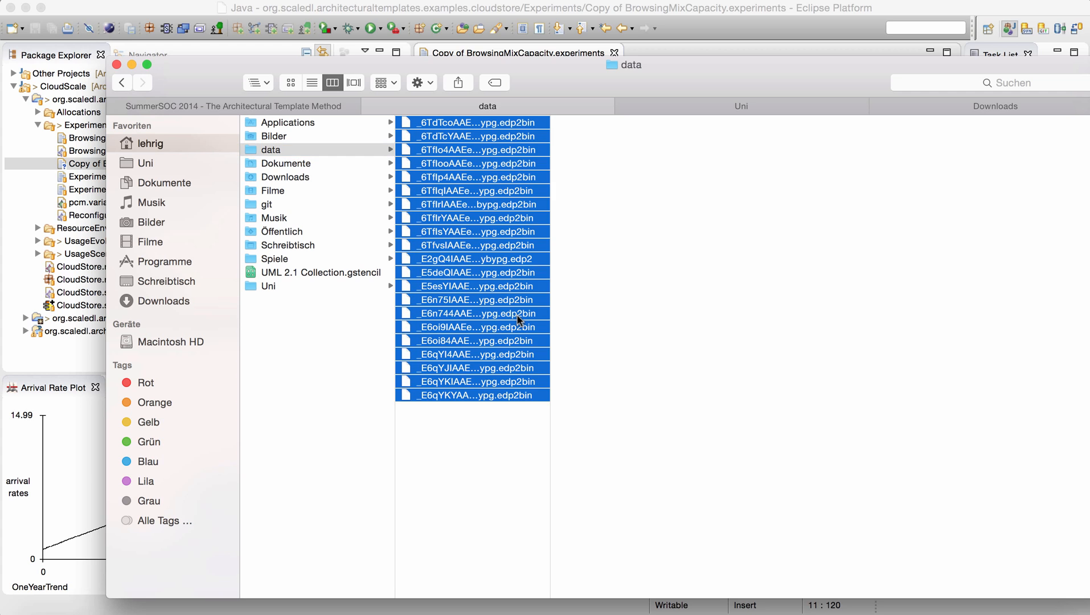
drag(450, 147, 1048, 605)
right_click(1048, 605)
click(980, 586)
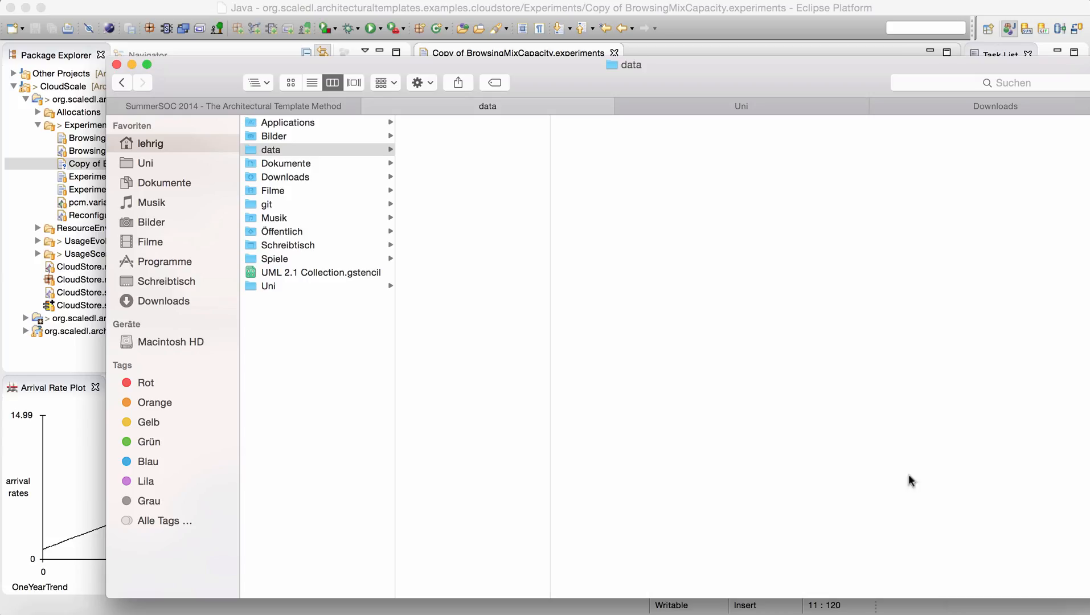
click(599, 223)
click(461, 11)
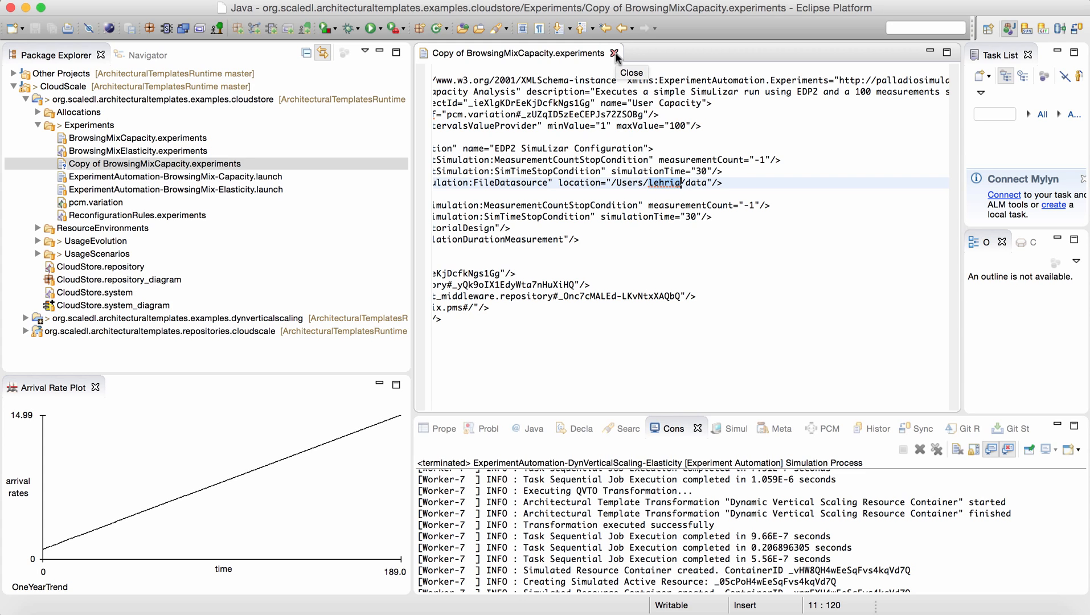
- Close the text view of Copy of BrowsingMixCapacity.experiments and reopen the file in the Experiments Model Editor
click(615, 53)
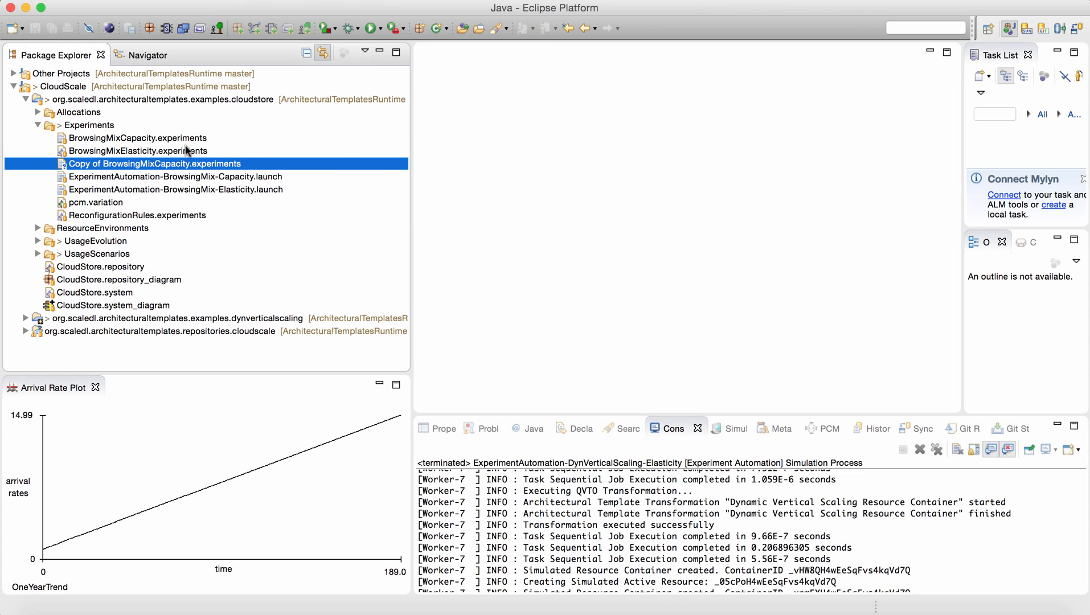
right_click(200, 174)
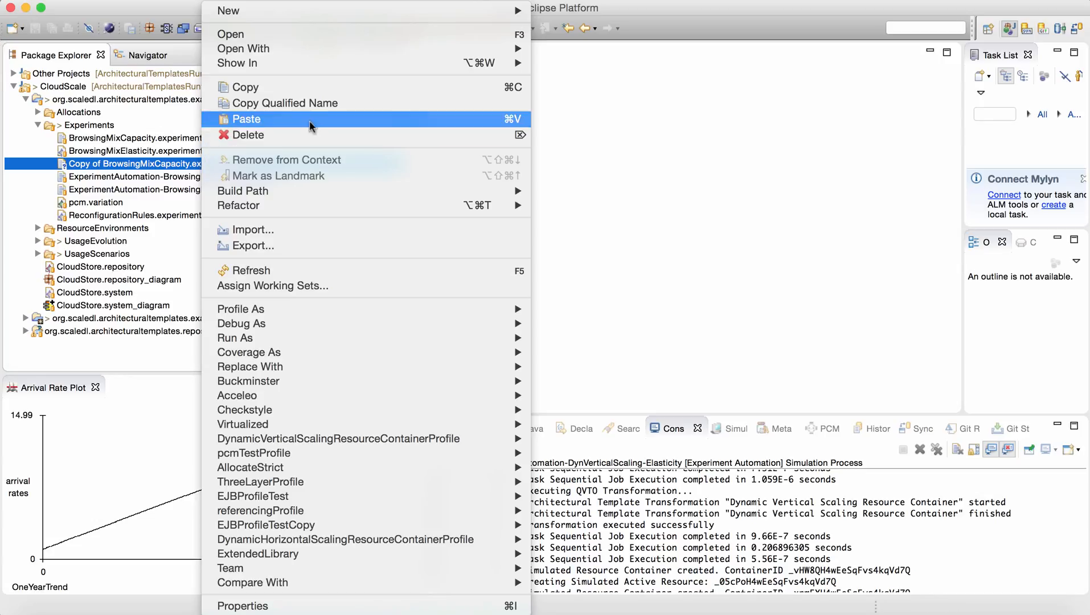
mouse_move(346, 59)
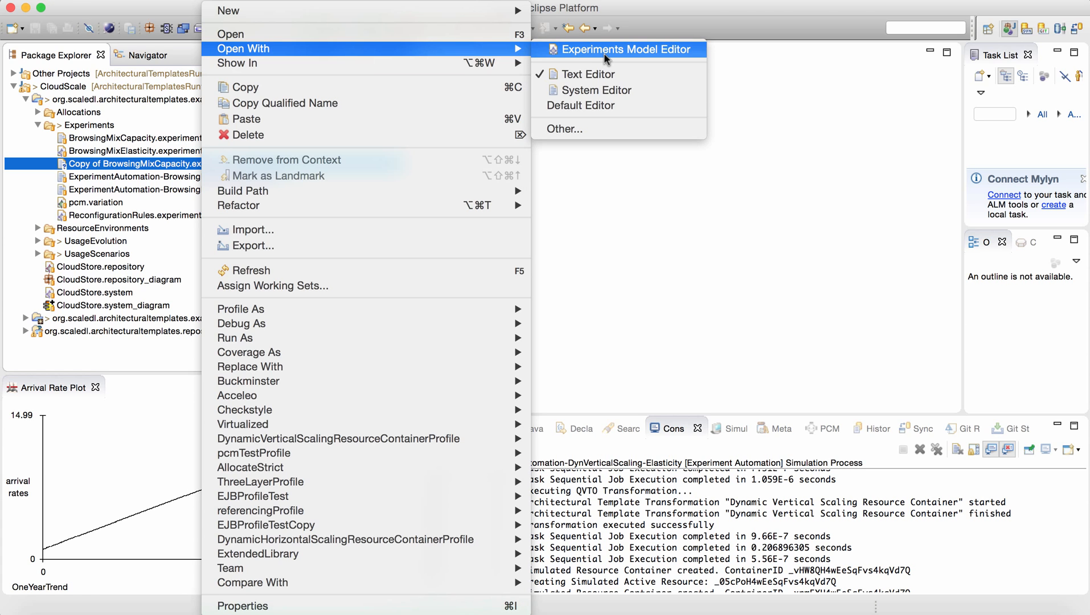
click(604, 51)
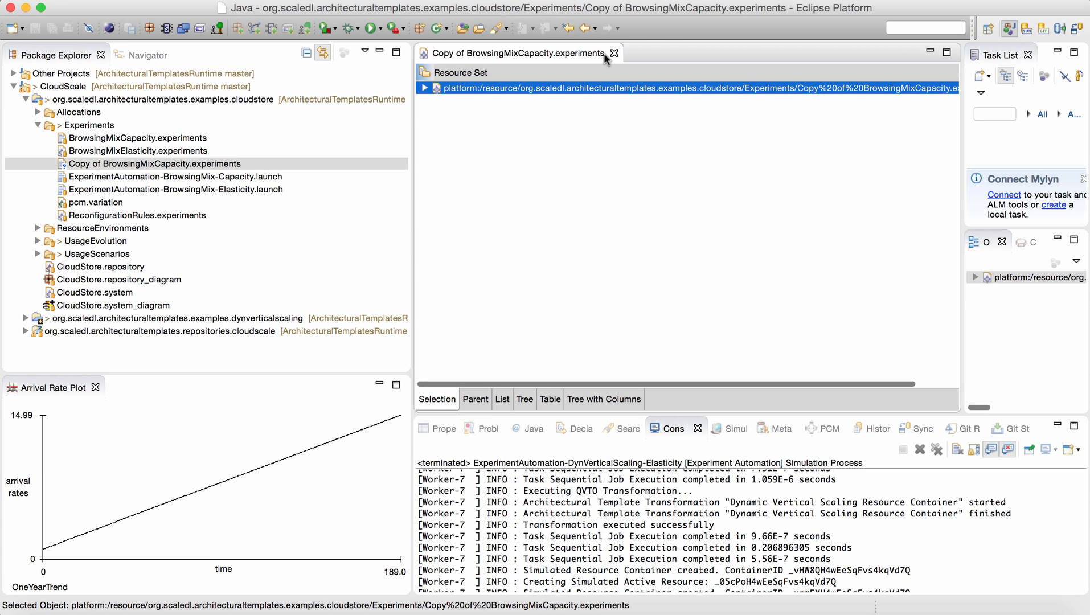
- Expand the model tree through Experiment Repository to the children of the CloudStore BrowsingMix Capacity Analysis run
key(Right)
key(Down)
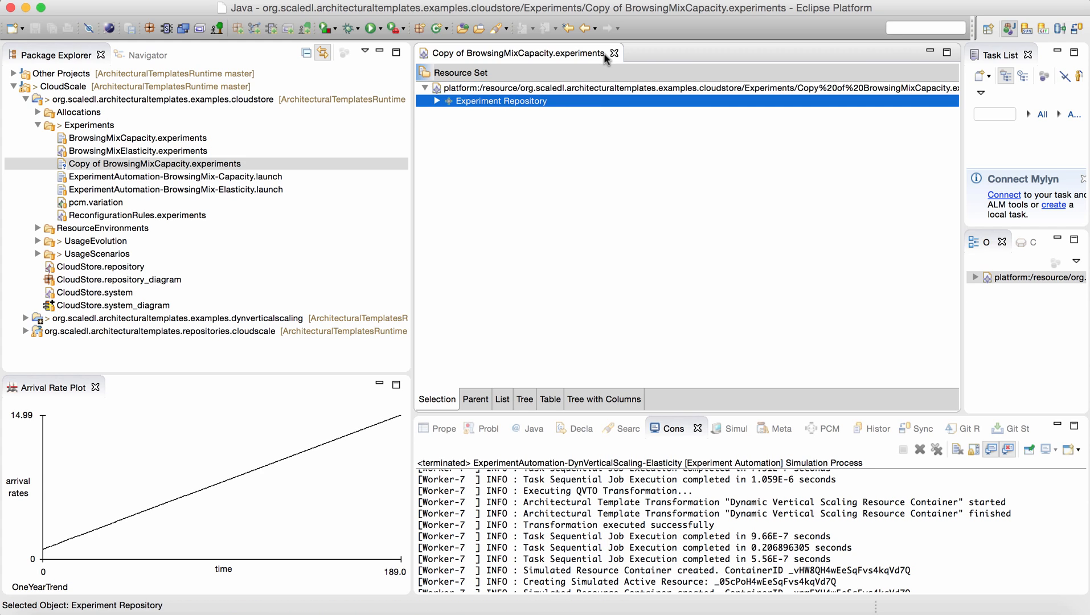
key(Right)
key(Down)
key(Right)
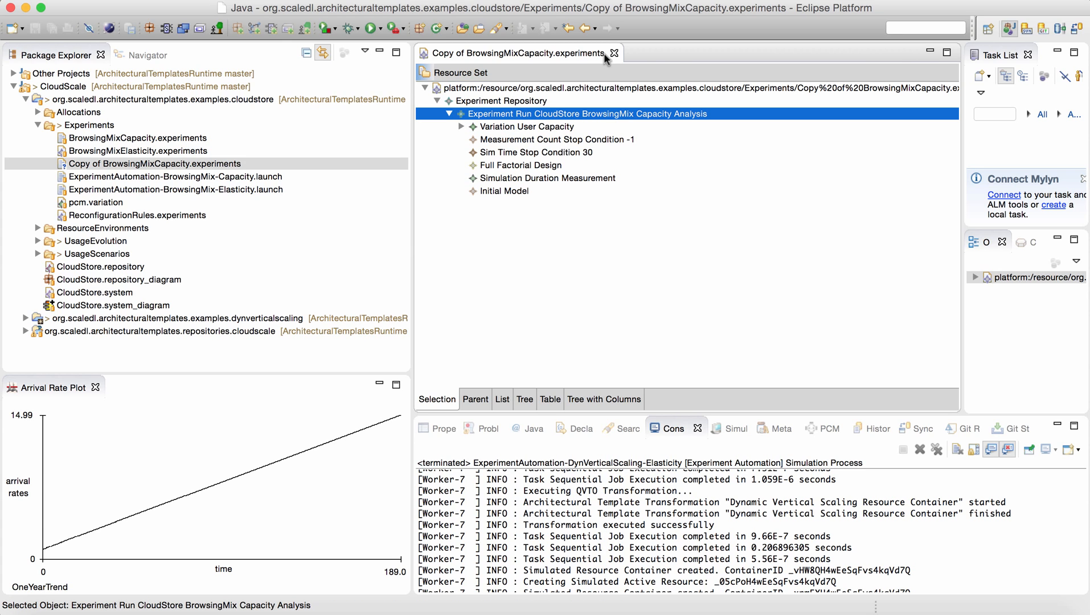
- Show the properties view with more height and examine the experiment run's properties, including its name
click(440, 431)
drag(470, 413, 483, 345)
click(493, 100)
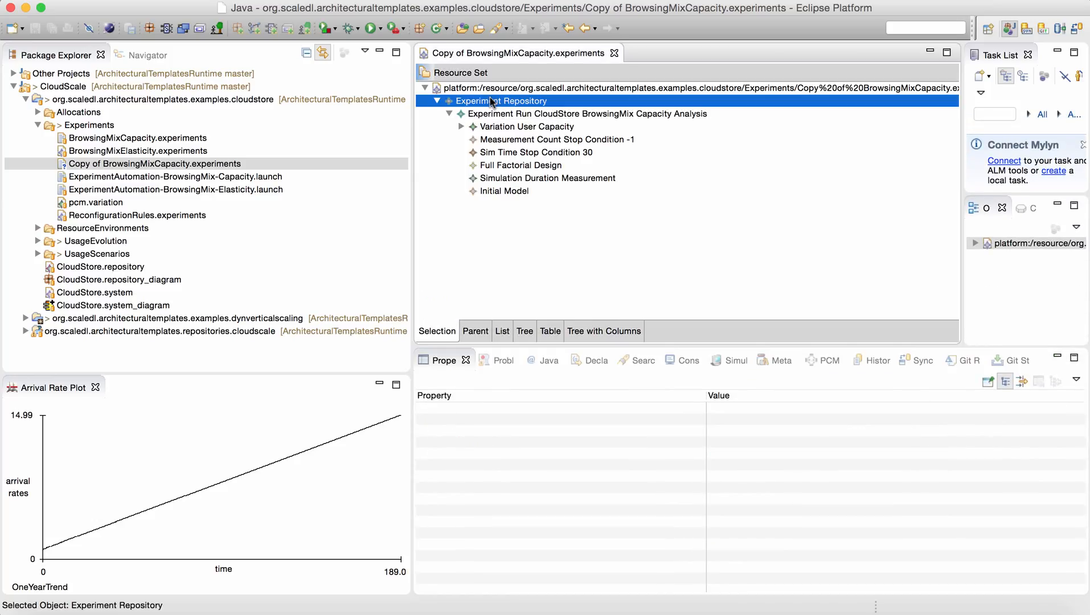
click(578, 114)
click(578, 115)
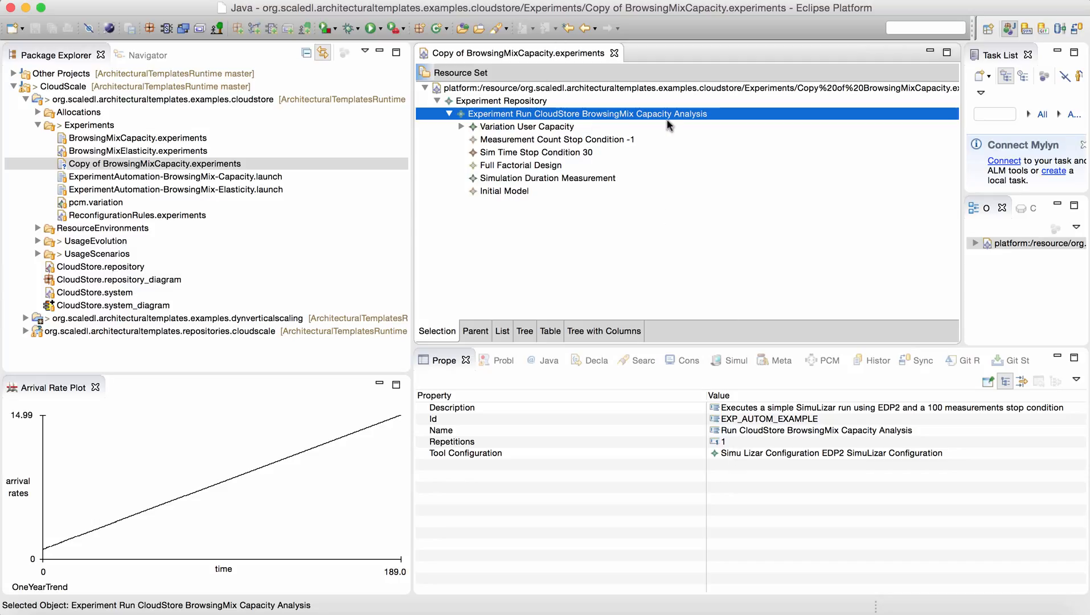
click(756, 432)
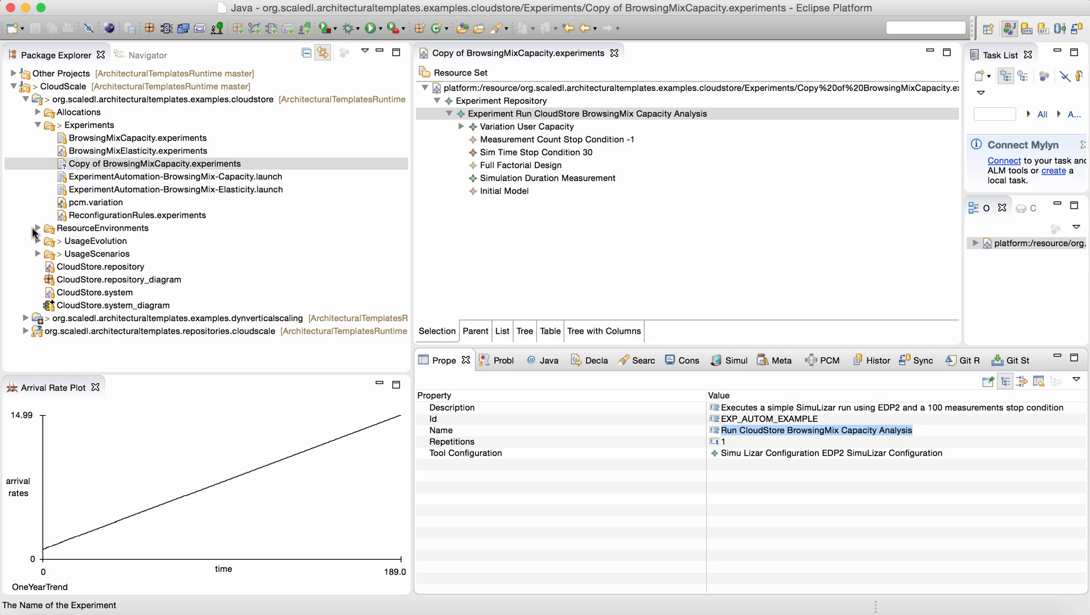
- Expand the UsageScenarios folder and examine the Id and Name properties of the experiment run
click(37, 254)
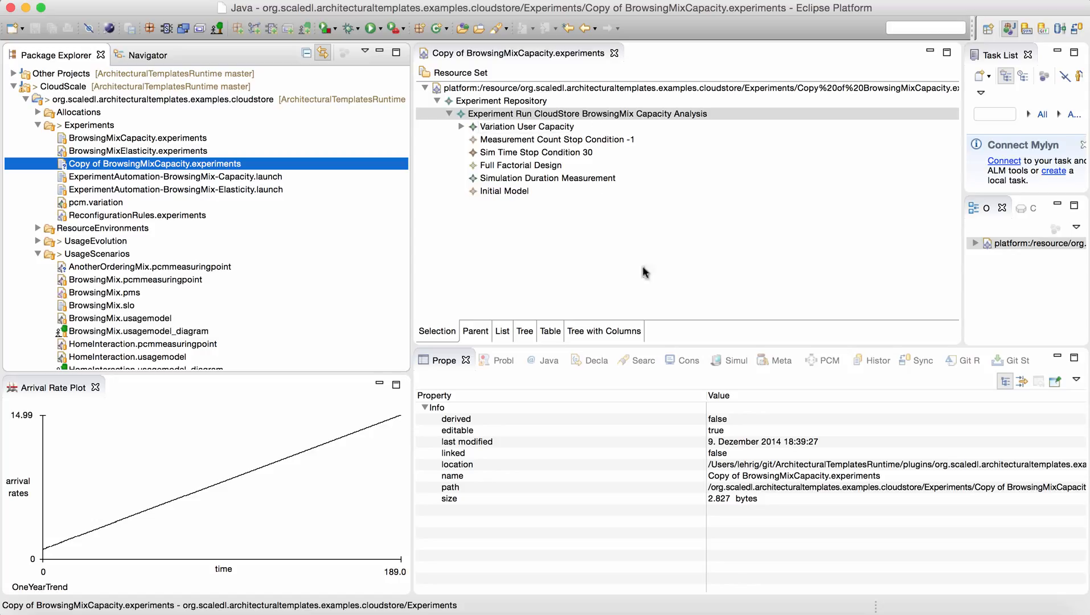
click(590, 114)
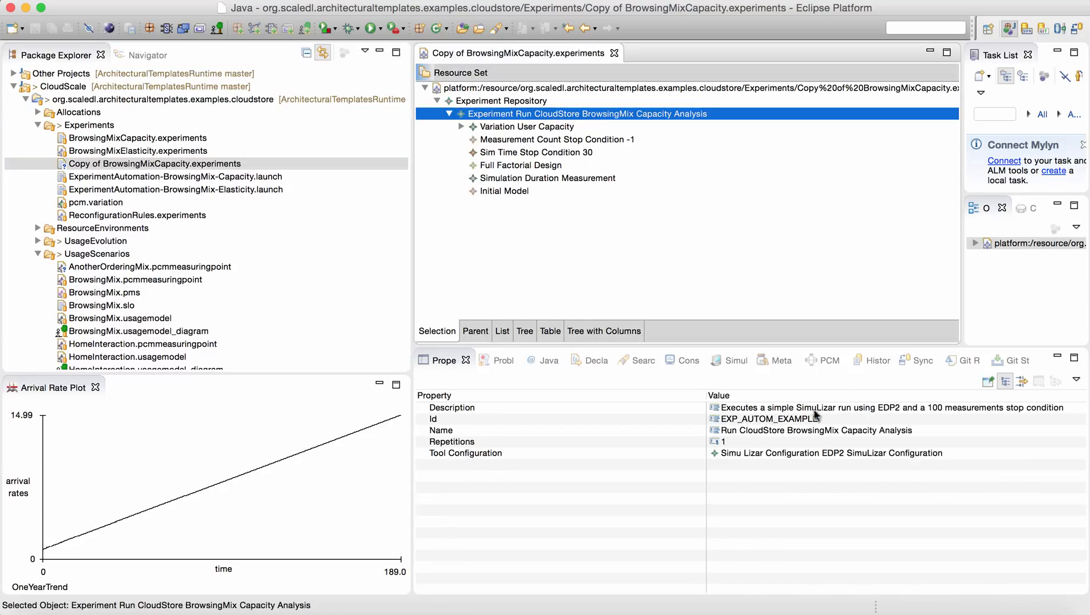
click(758, 420)
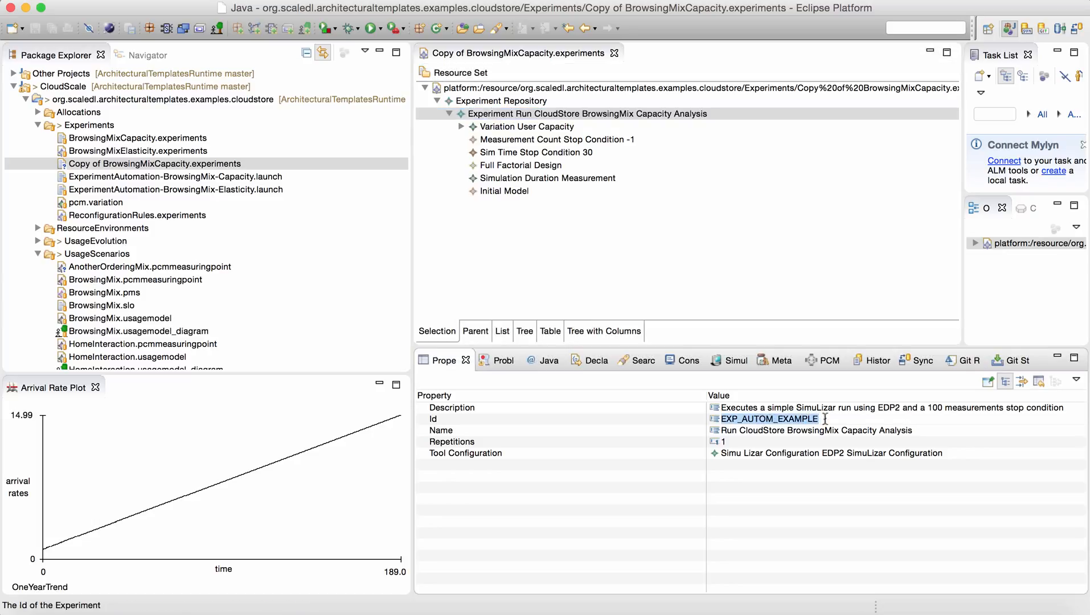
click(761, 430)
click(764, 420)
click(770, 432)
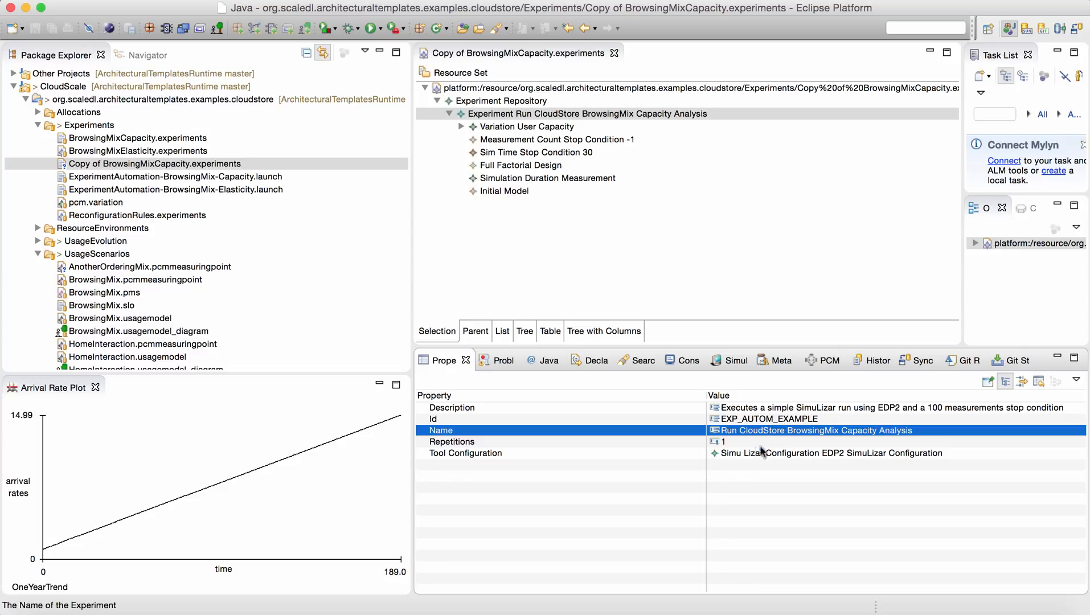
- Try a repetitions value of 10 for the experiment run
click(750, 442)
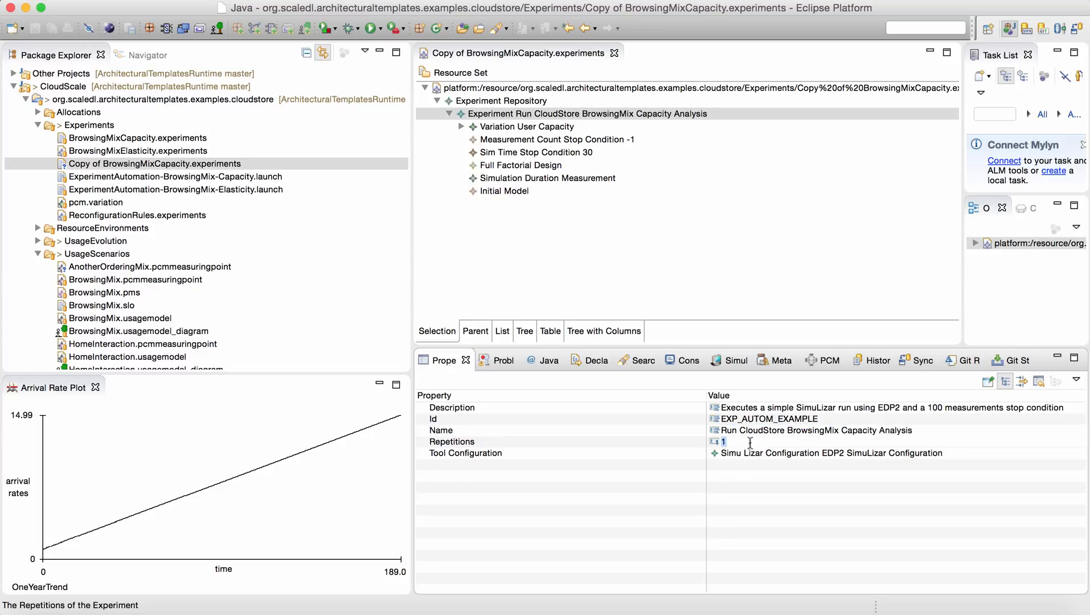
click(750, 442)
key(BackSpace)
text(10)
key(BackSpace)
- View the child element types that can be added to the experiment run
right_click(525, 118)
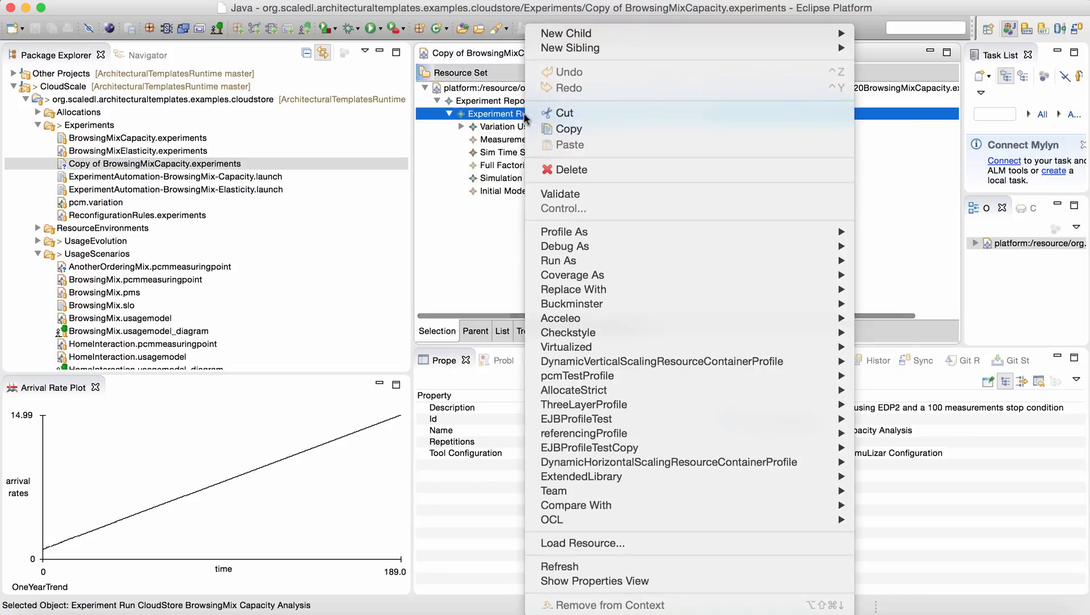
mouse_move(607, 38)
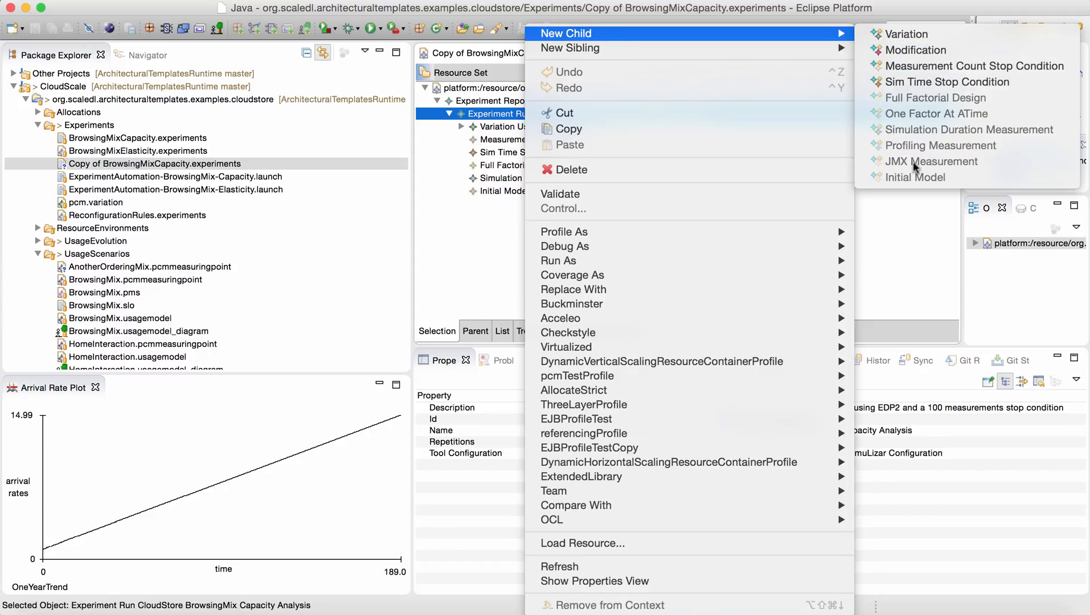
click(504, 230)
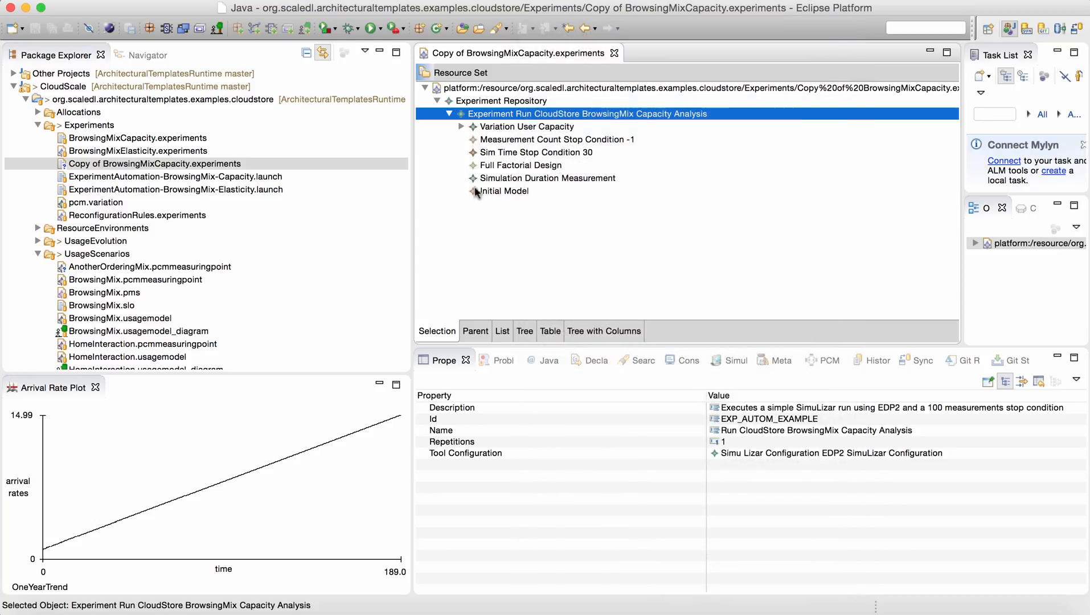
- Examine the models referenced by Initial Model in an enlarged properties view, including its Service Level Objectives entry
click(513, 192)
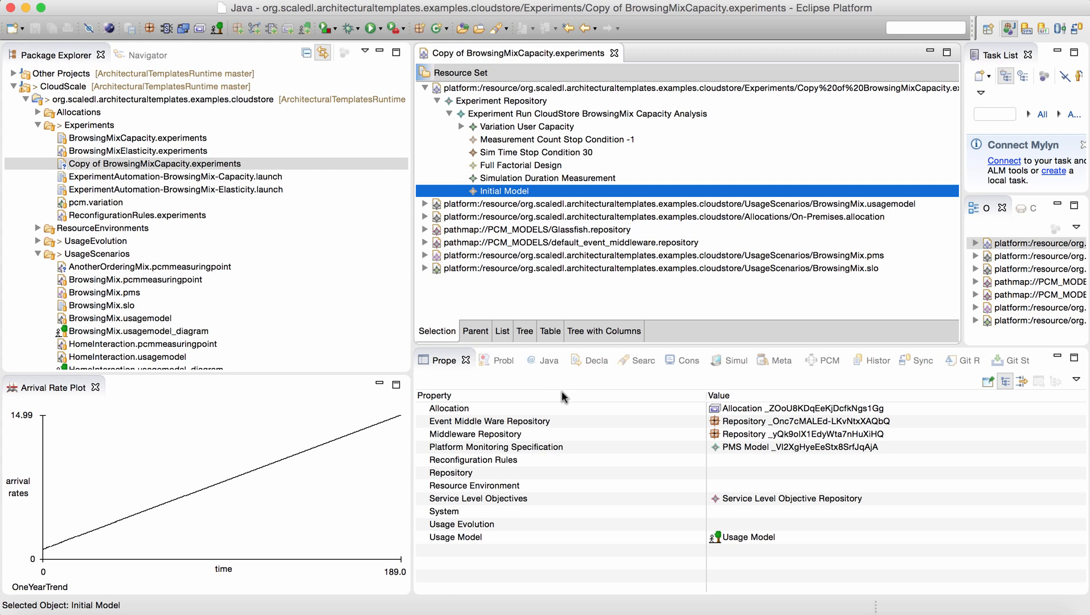
drag(588, 344, 595, 312)
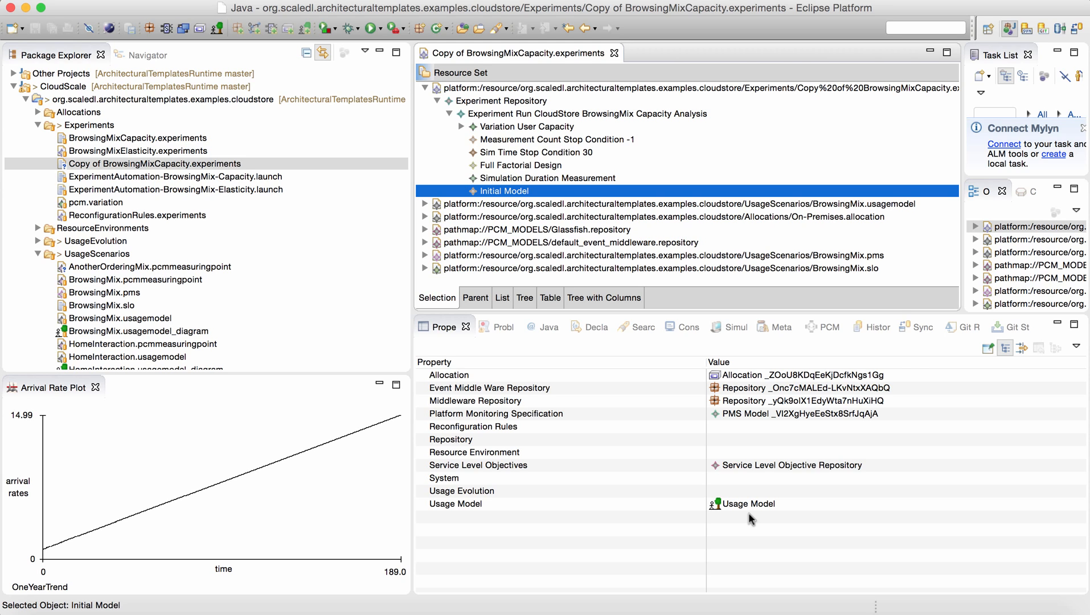
click(742, 470)
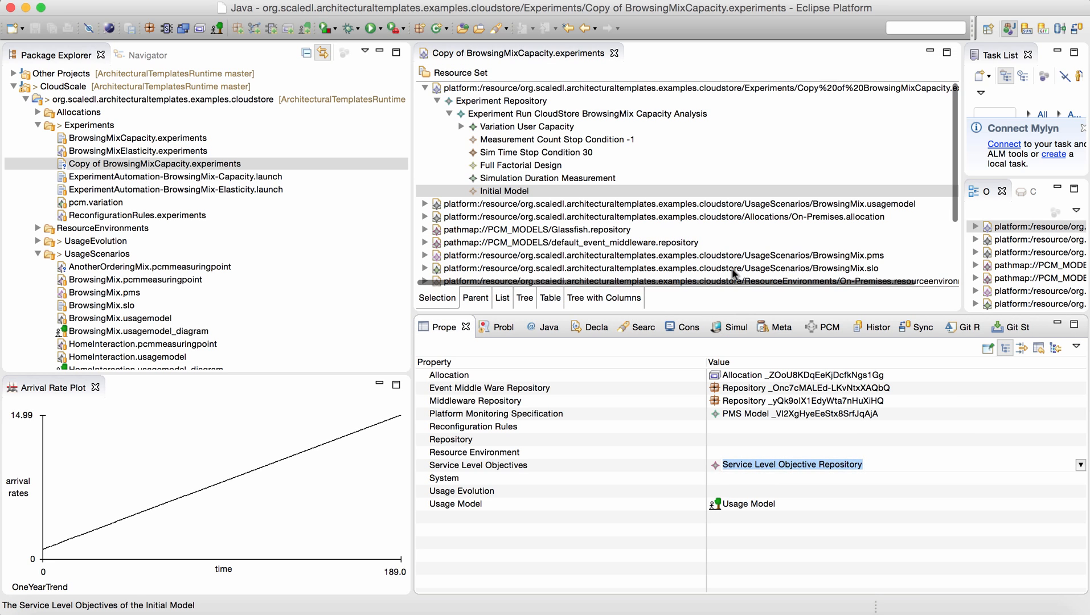
- Inspect the response time SLO in BrowsingMix.slo and its hard threshold limit, then collapse the resource
scroll(735, 275, down, 5)
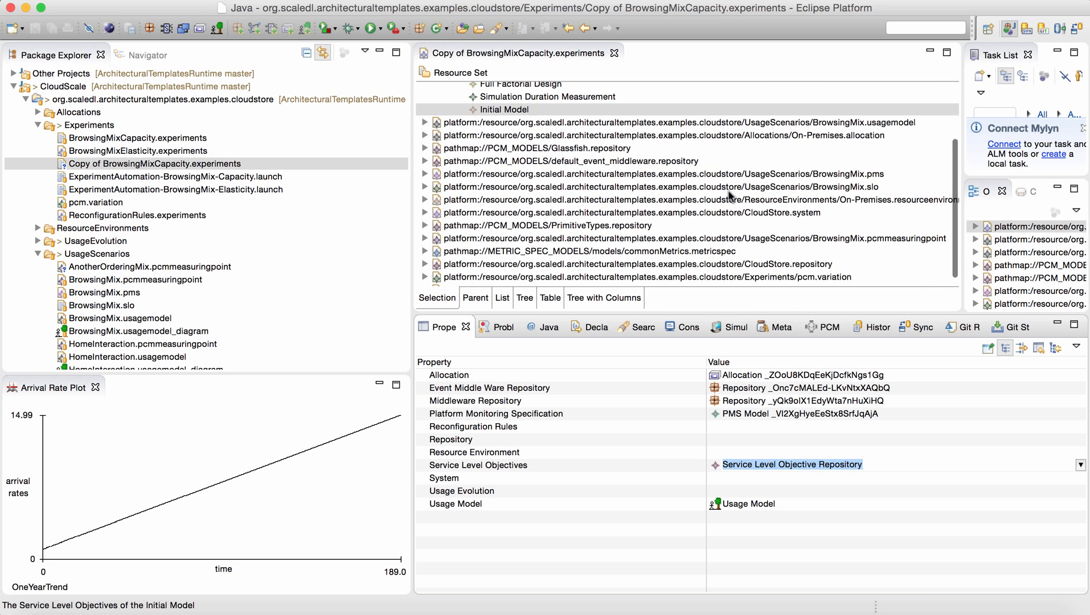
click(743, 186)
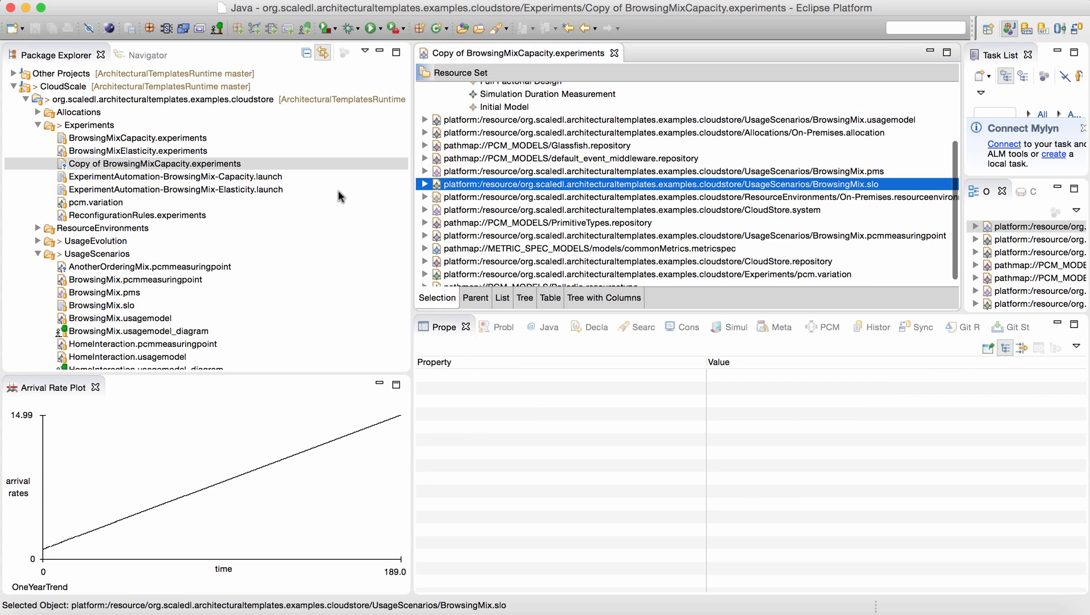
click(424, 184)
click(437, 197)
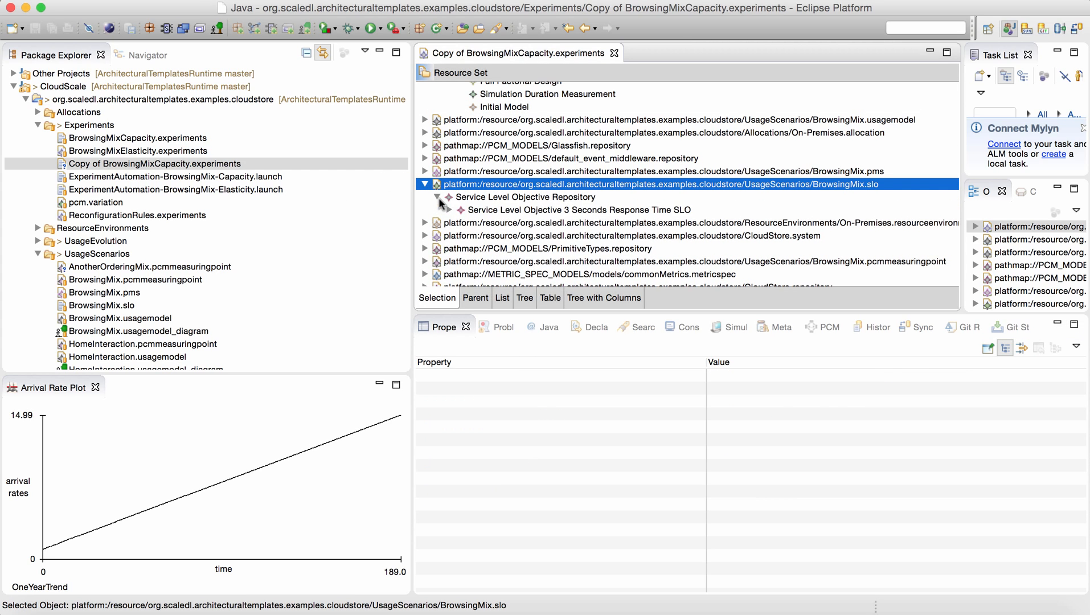
click(472, 210)
click(450, 210)
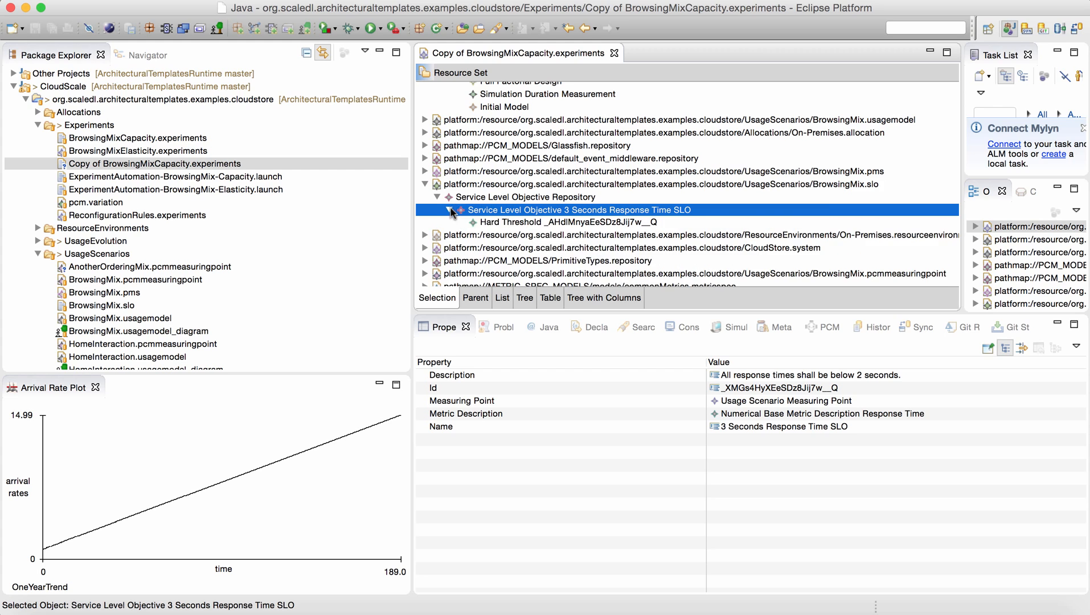
click(500, 224)
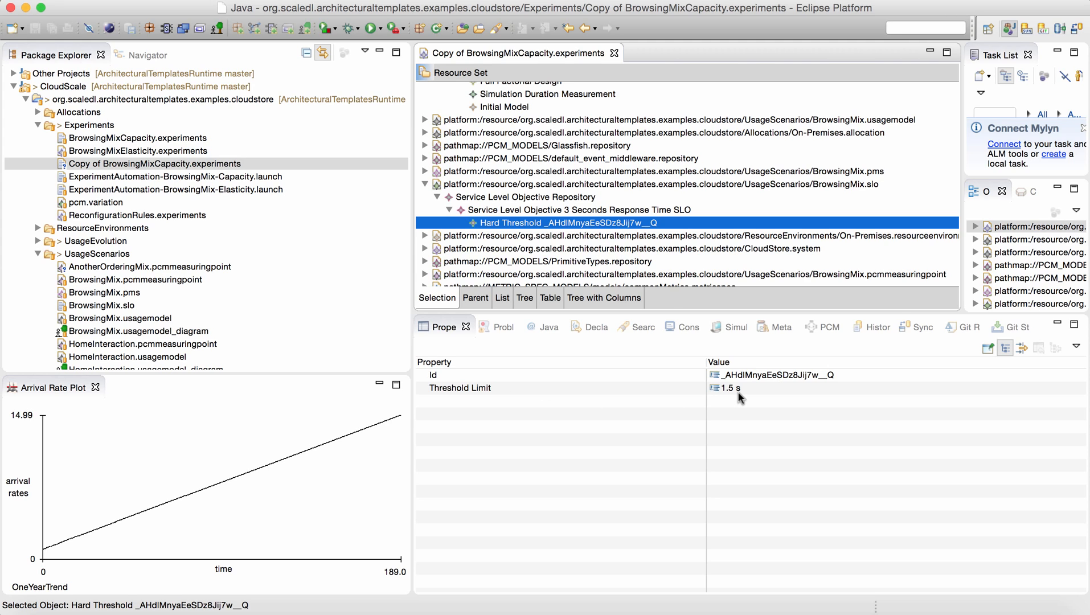
click(424, 184)
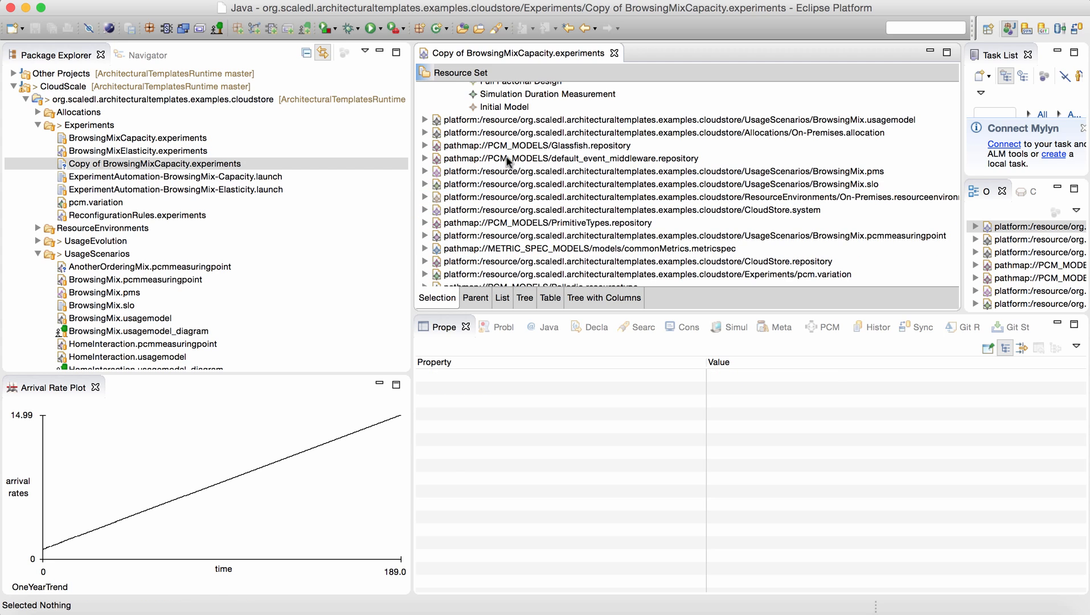
- Check the measuring point choices of the response time SLO in BrowsingMix.slo without changing the selection
click(425, 183)
click(479, 211)
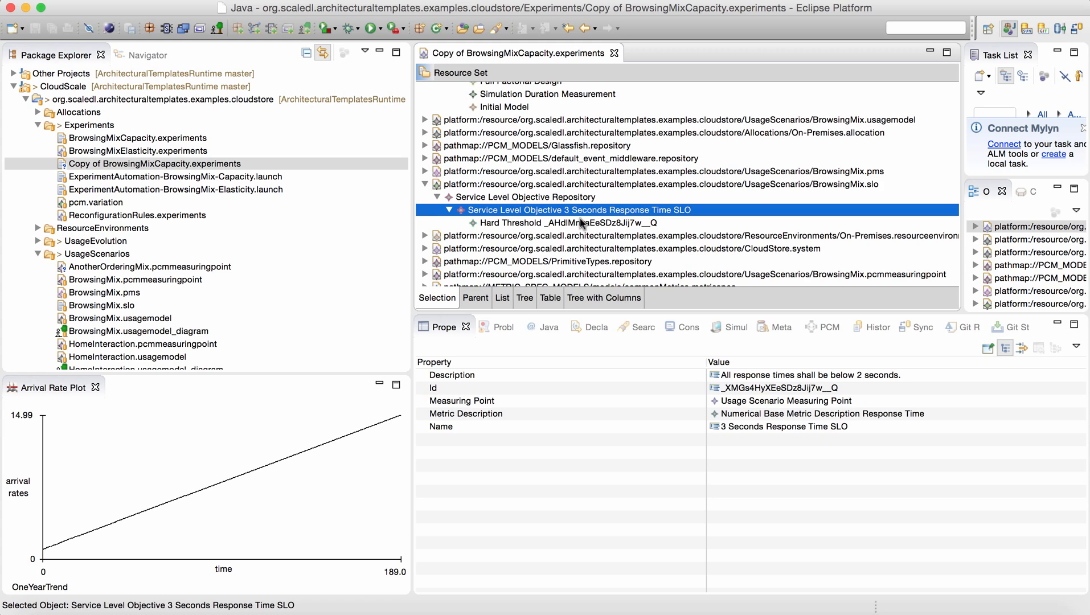
click(776, 404)
click(810, 405)
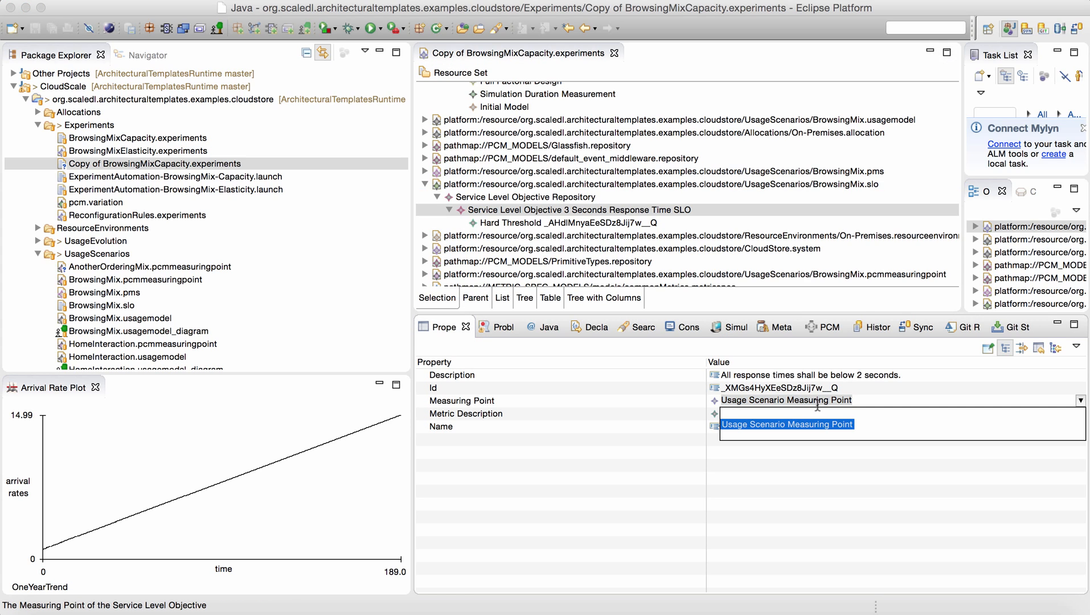
click(564, 211)
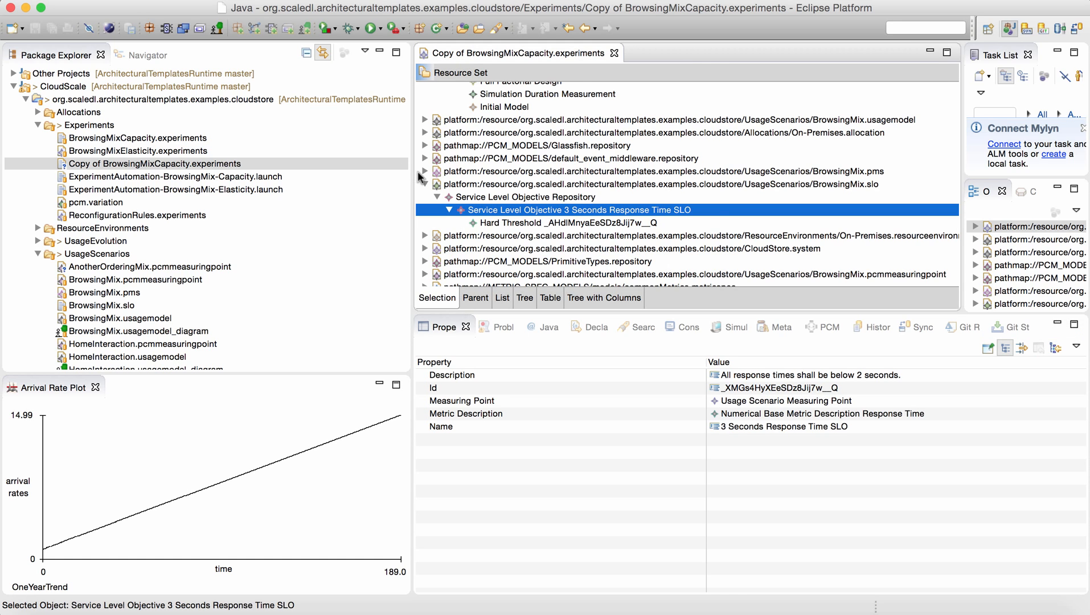
click(424, 184)
scroll(523, 184, up, 5)
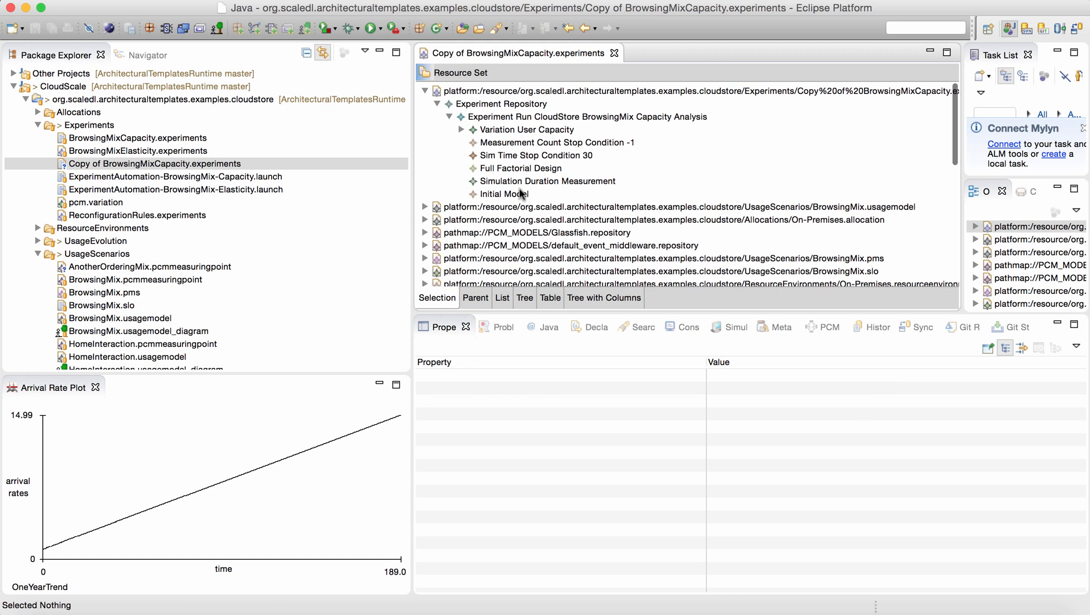
- Review the Initial Model, Simulation Duration Measurement and Full Factorial Design elements of the experiment run
click(512, 191)
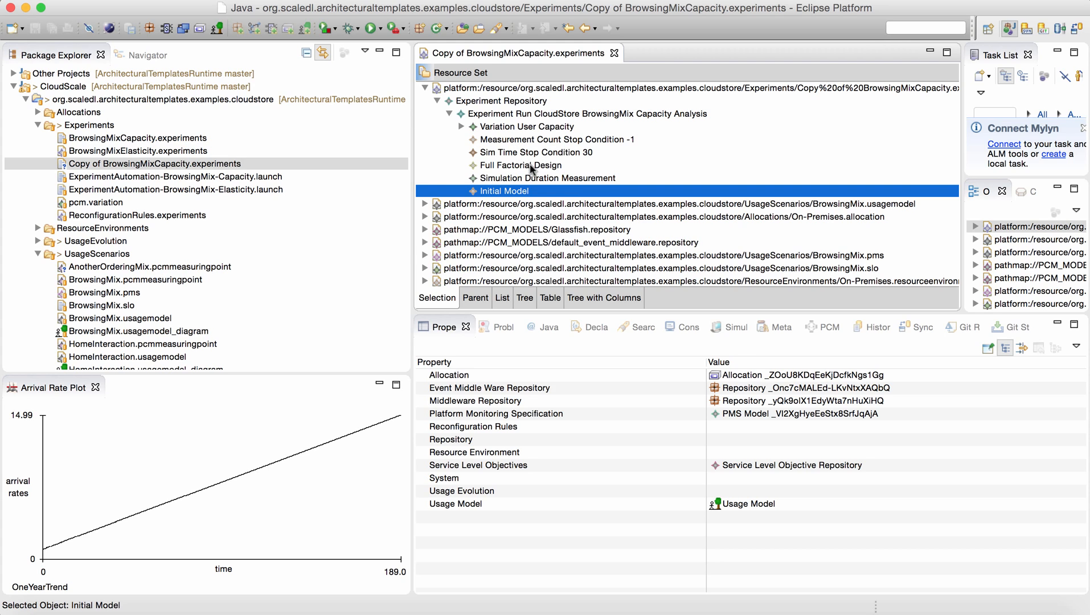
click(529, 181)
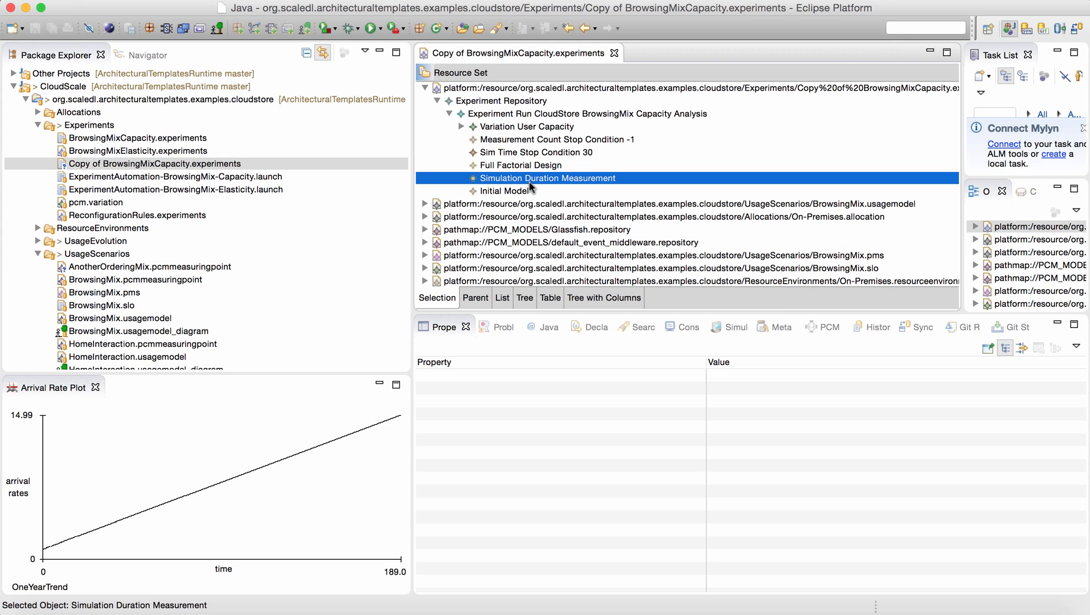
key(Up)
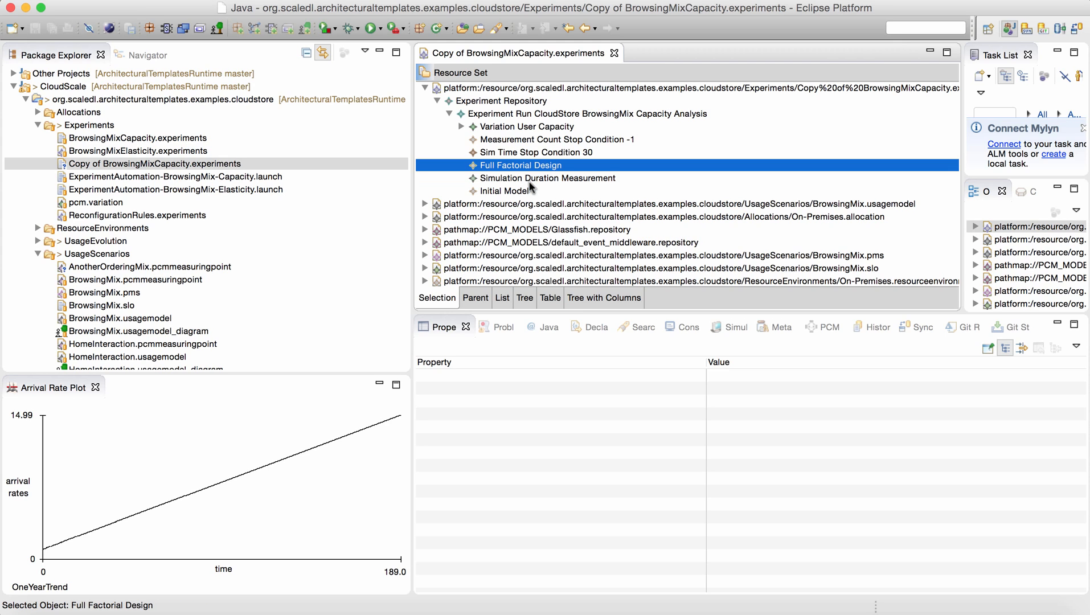
key(shift+Down)
click(534, 170)
- Examine the properties of the experiment run's Sim Time and Measurement Count stop conditions
key(Up)
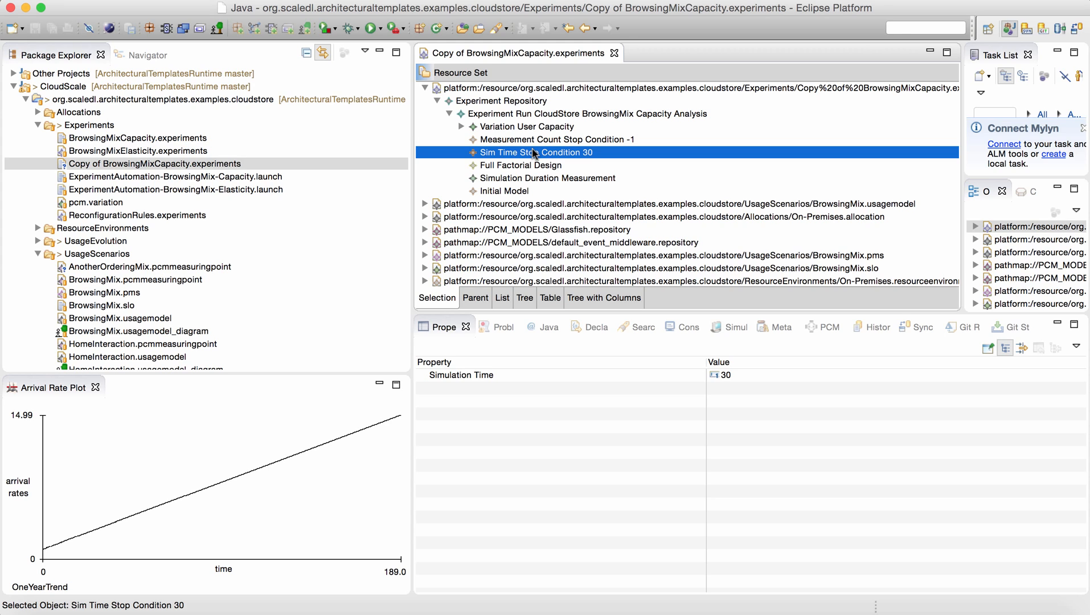
key(Down)
key(Up)
key(Up)
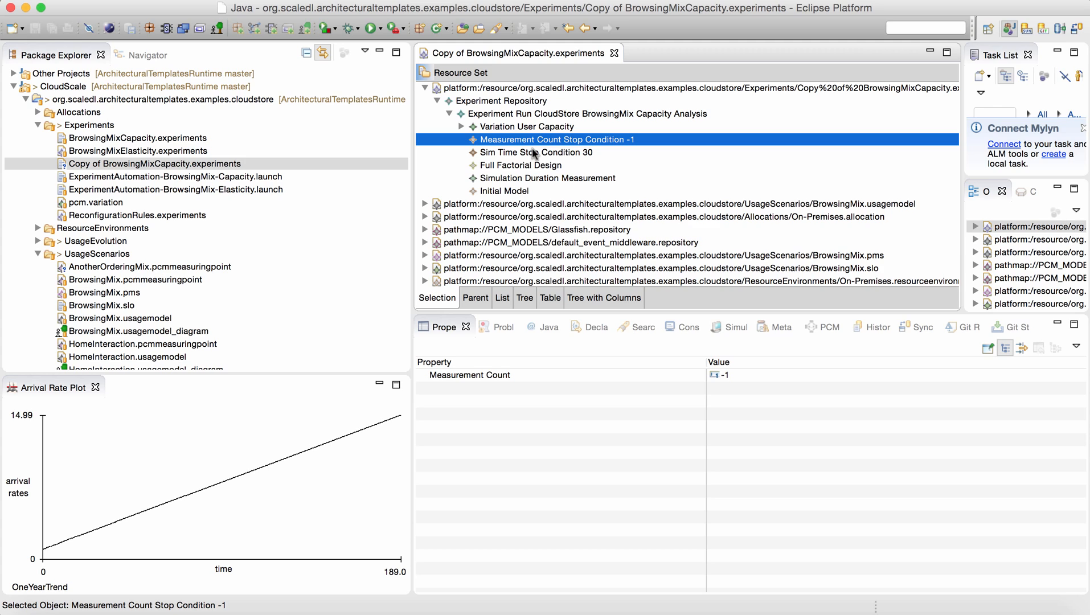
- Compare the Varied Object Id of Variation User Capacity with the Id of the usage scenario in BrowsingMix.usagemodel_diagram
click(534, 128)
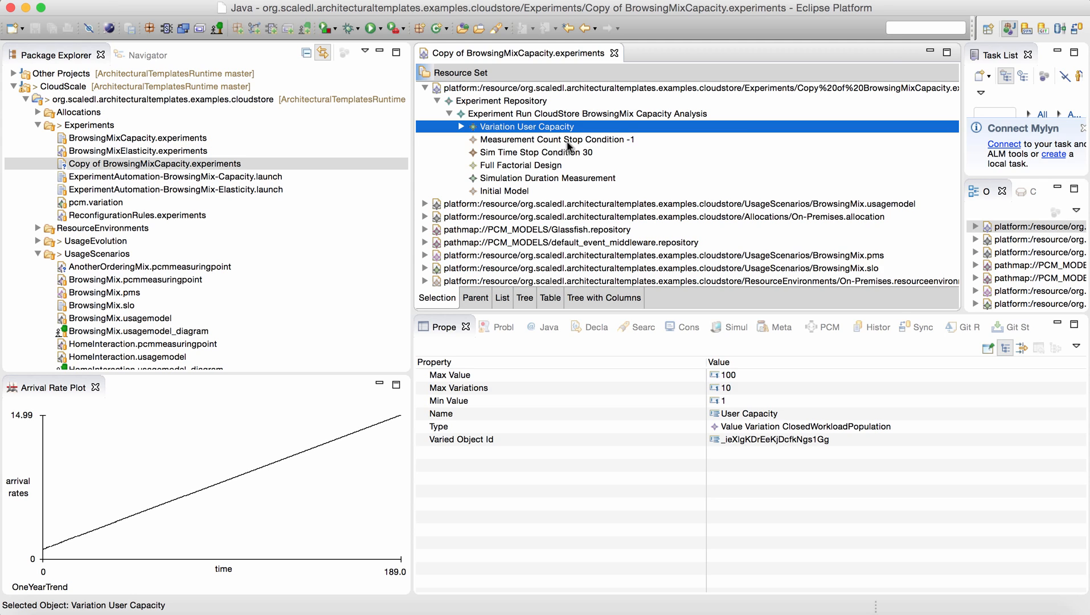
click(768, 439)
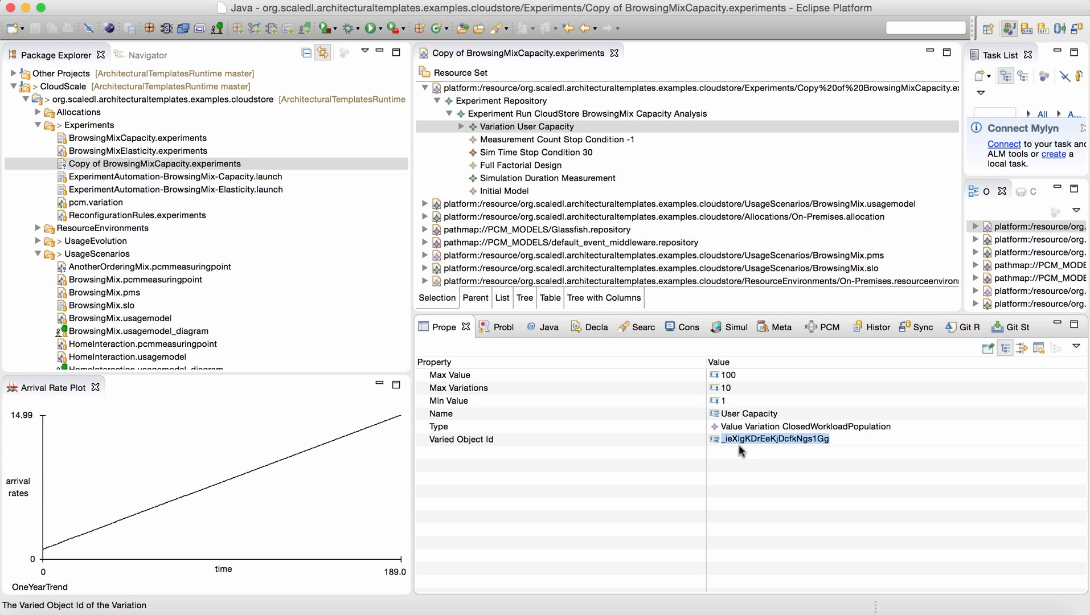
scroll(264, 257, down, 2)
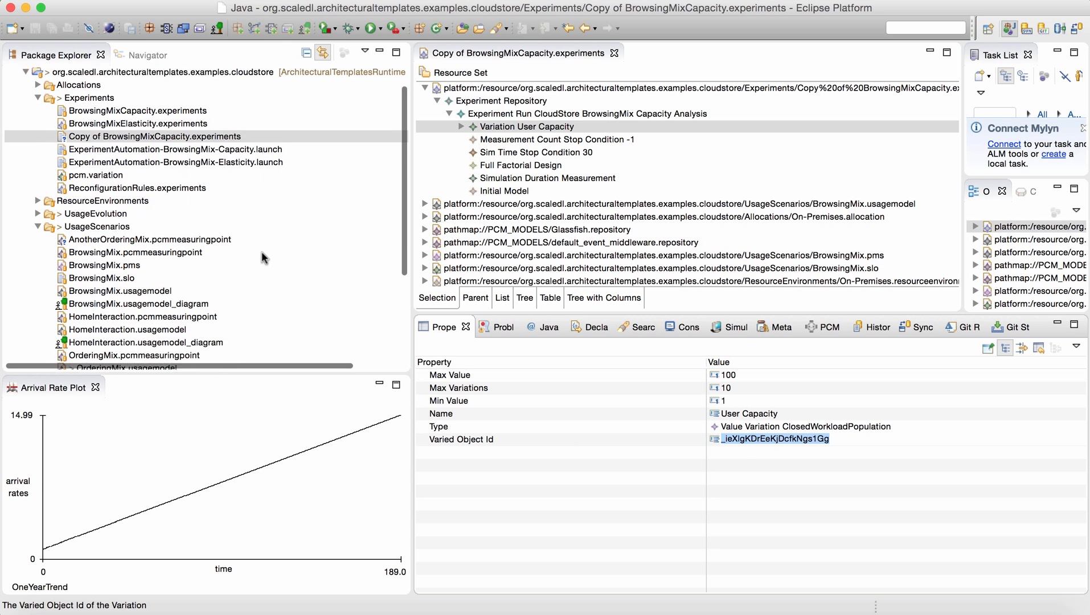
scroll(264, 257, down, 1)
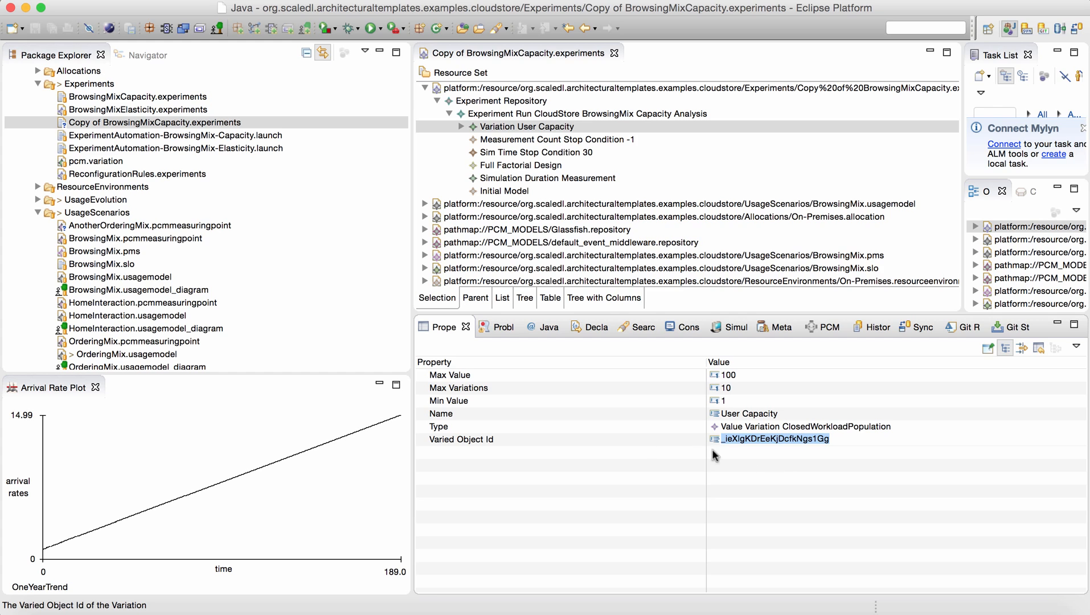
scroll(131, 239, down, 1)
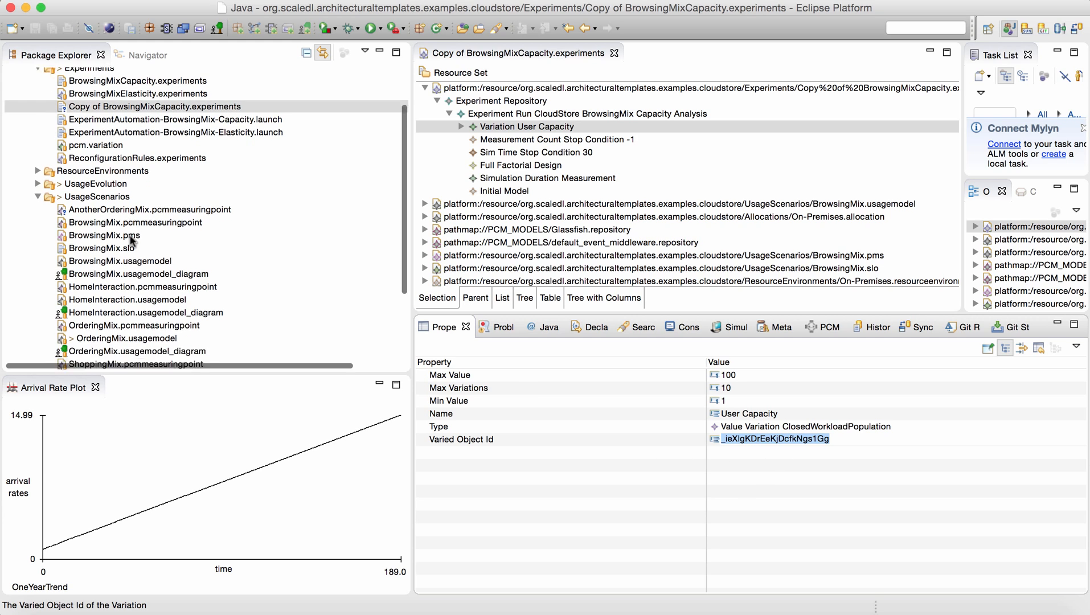
scroll(127, 253, down, 1)
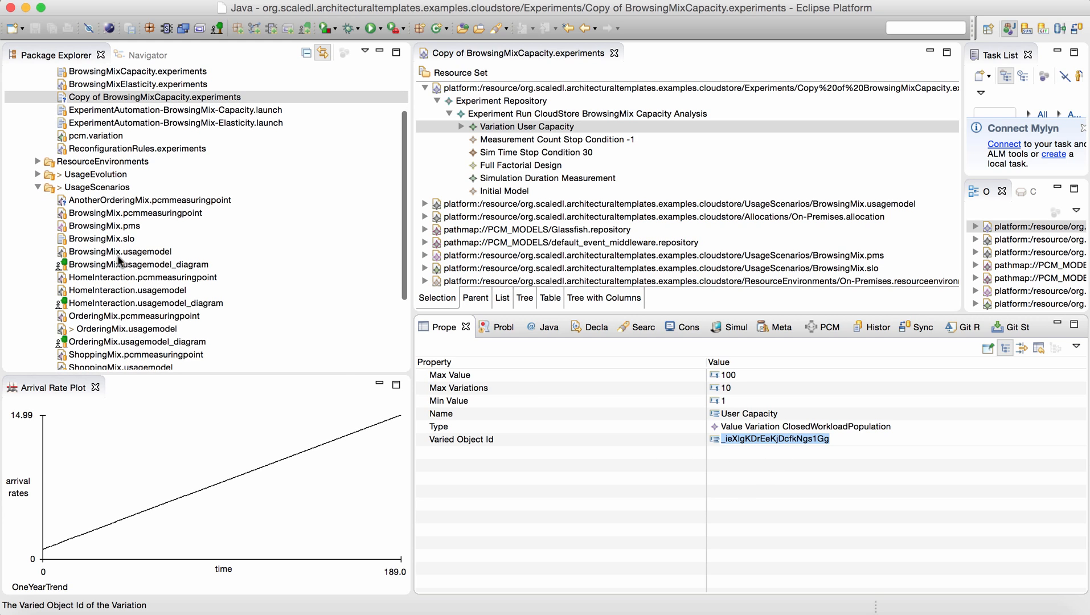
click(120, 266)
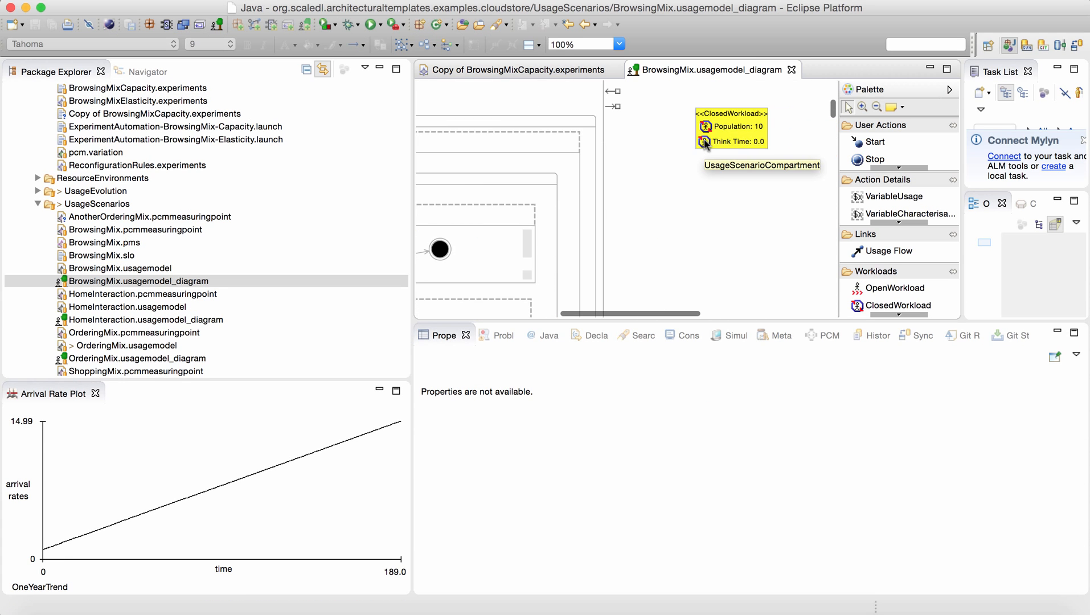
click(779, 135)
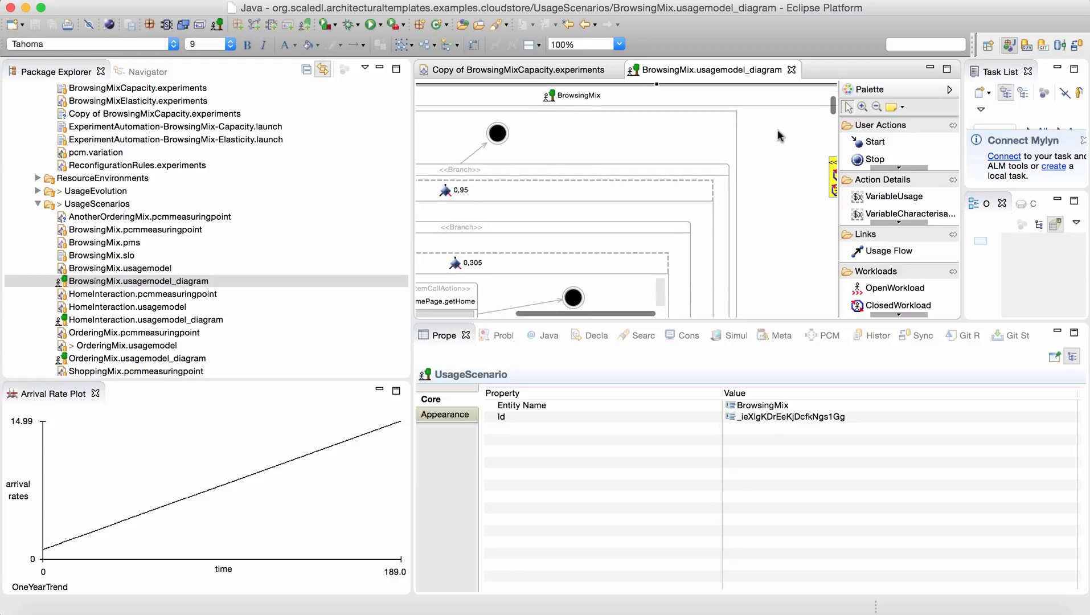
click(775, 417)
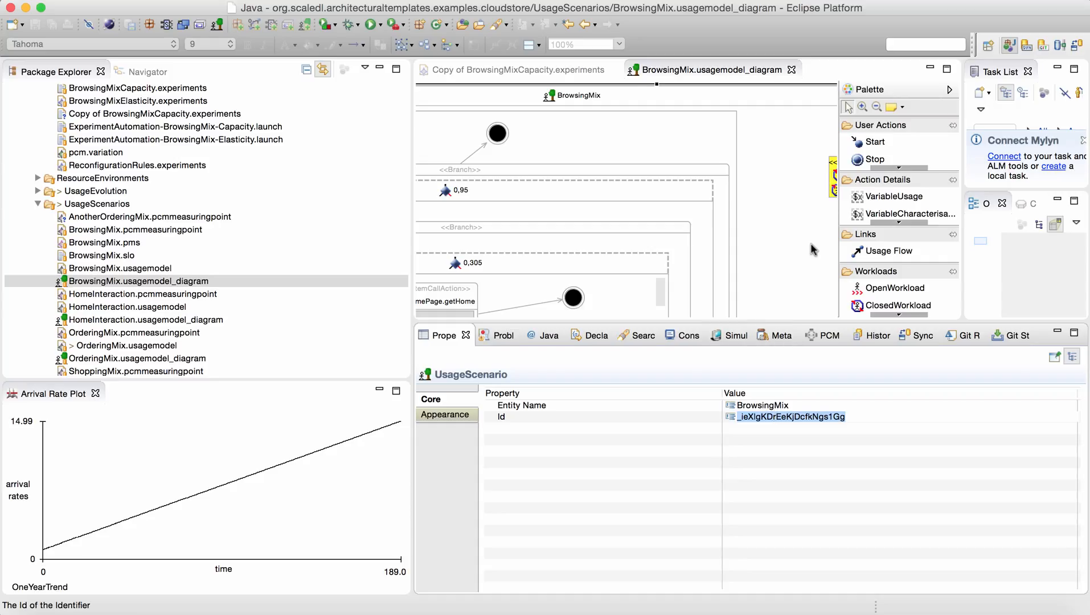
- Inspect the closed workload's population in the BrowsingMix usage model diagram and return to Copy of BrowsingMixCapacity.experiments
scroll(813, 248, right, 5)
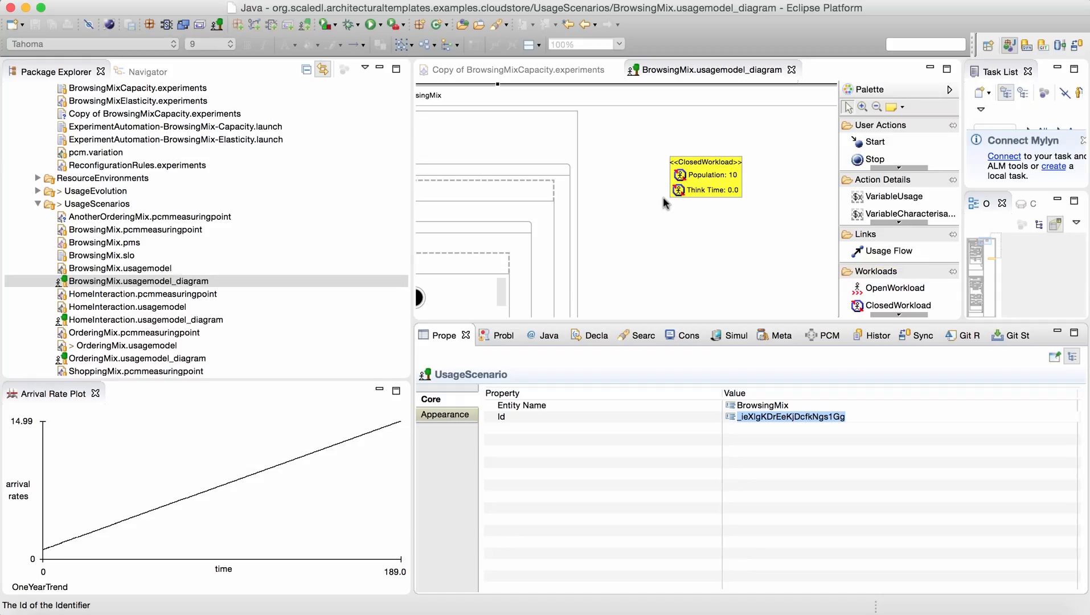
click(728, 178)
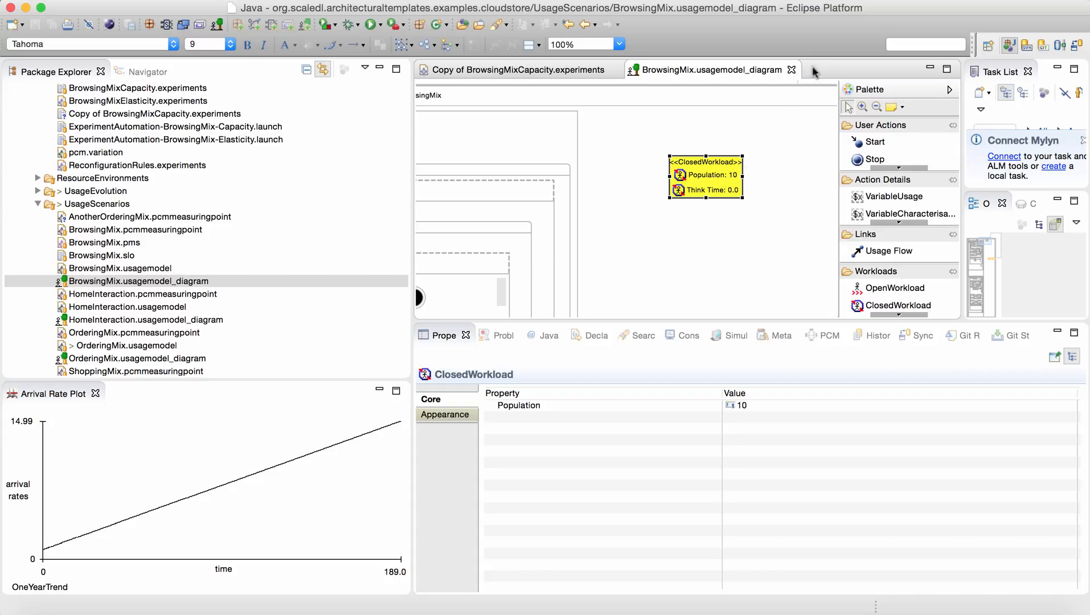
click(608, 69)
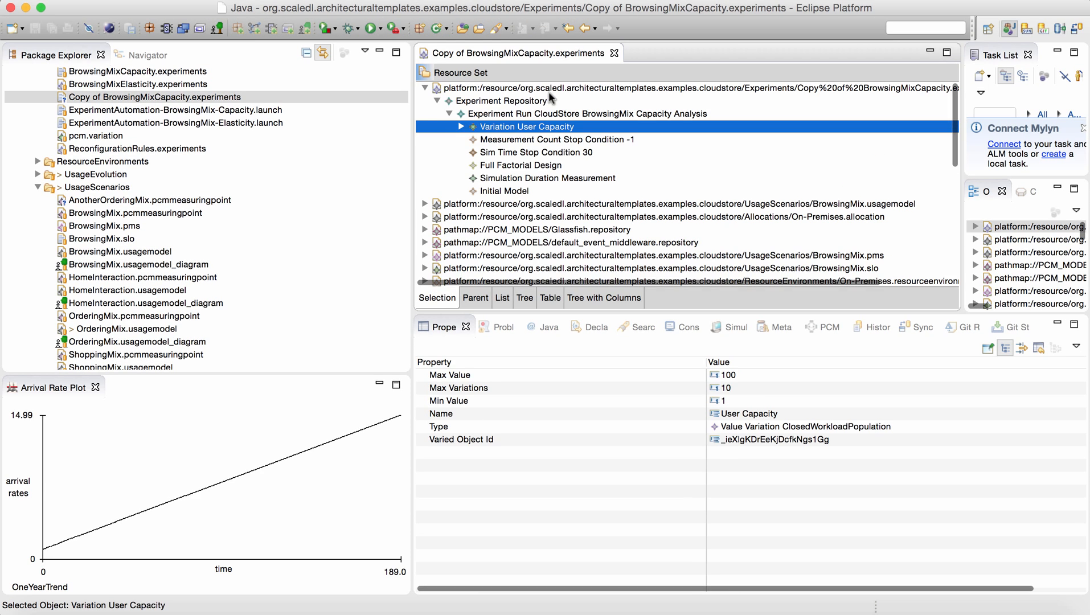
- Review the Service Level Objectives reference of the Initial Model and the properties of Variation User Capacity
click(505, 191)
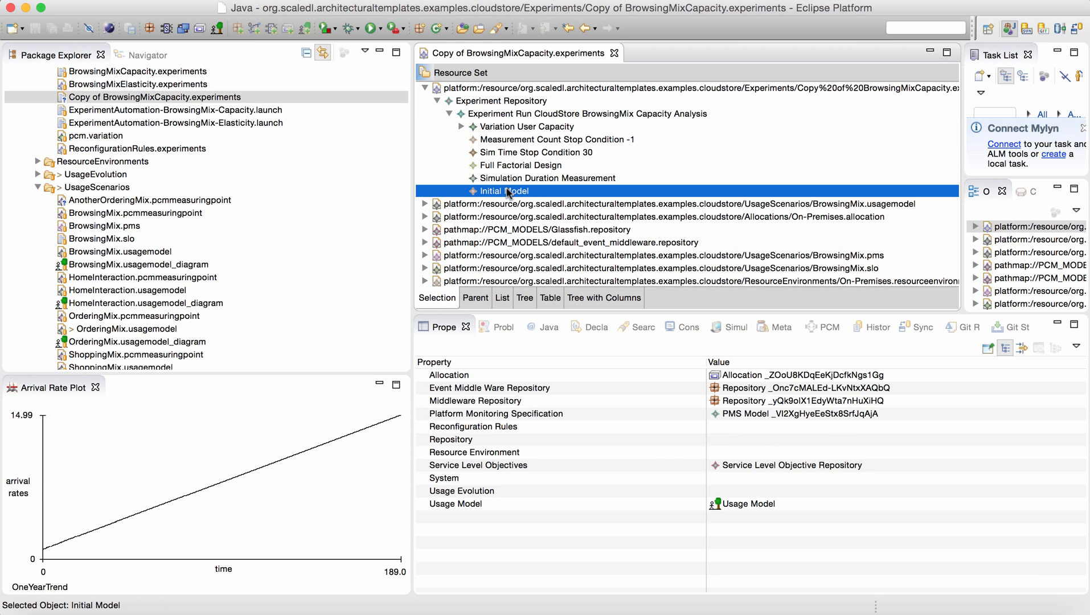
click(889, 465)
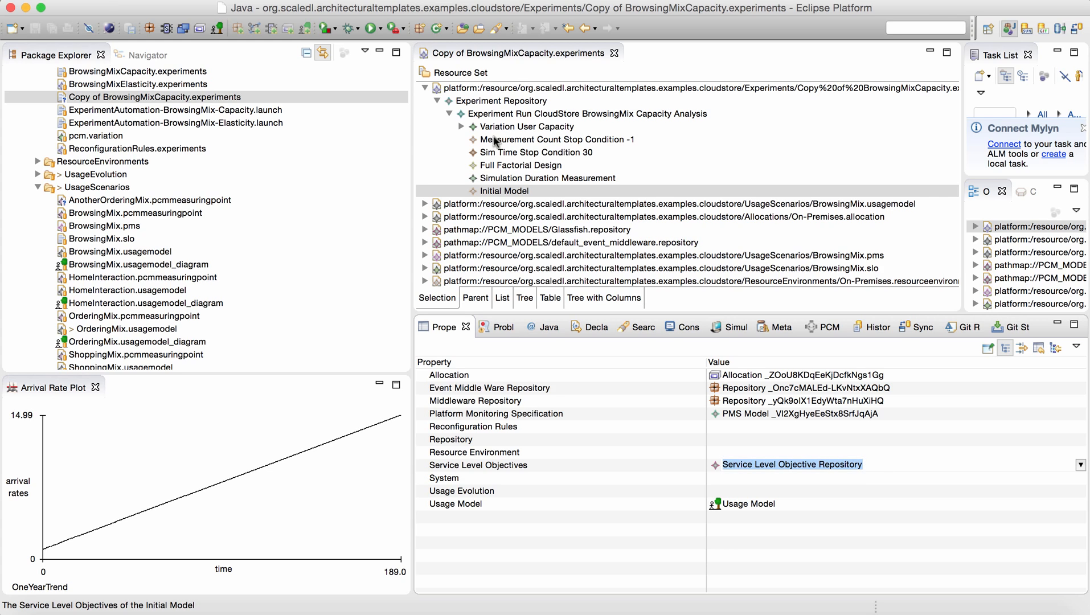
click(480, 127)
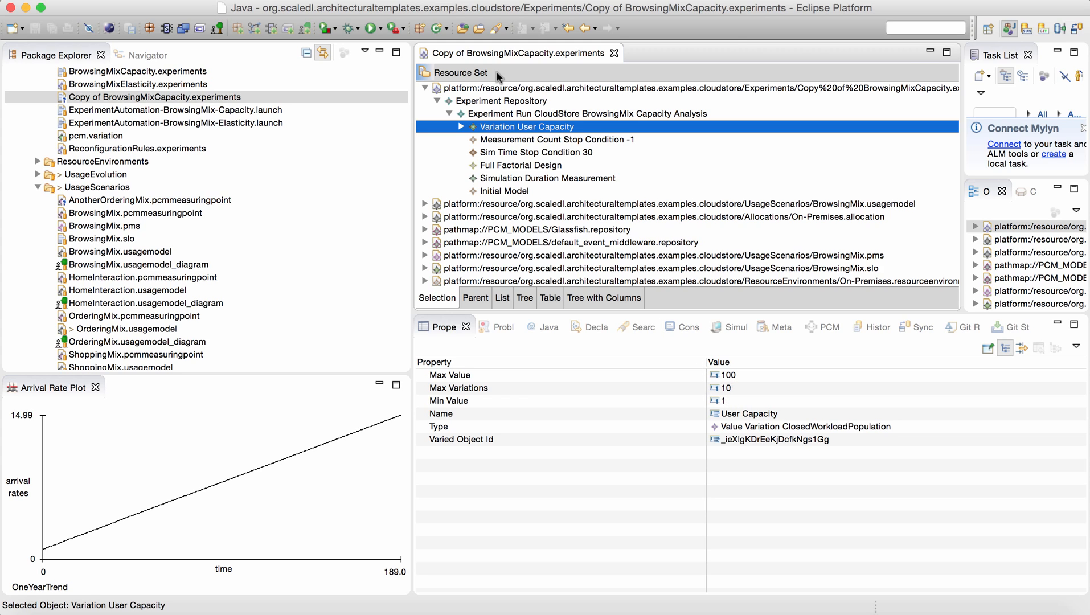
- Examine the Max Value and Min Value of the Nested Intervals Value Provider under Variation User Capacity, and reselect the variation
click(461, 126)
click(512, 140)
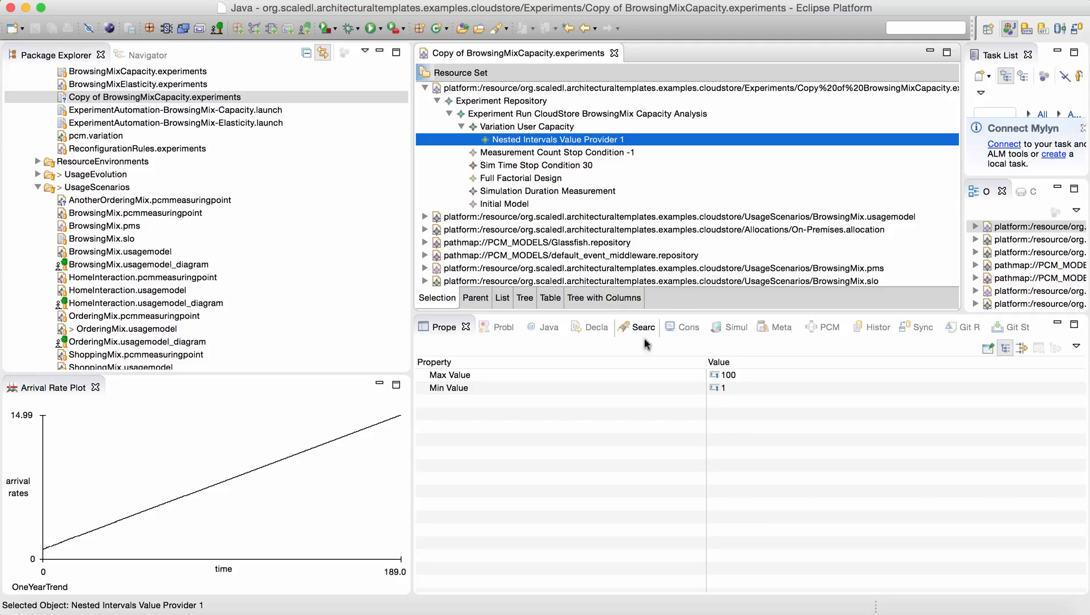
click(734, 392)
click(747, 376)
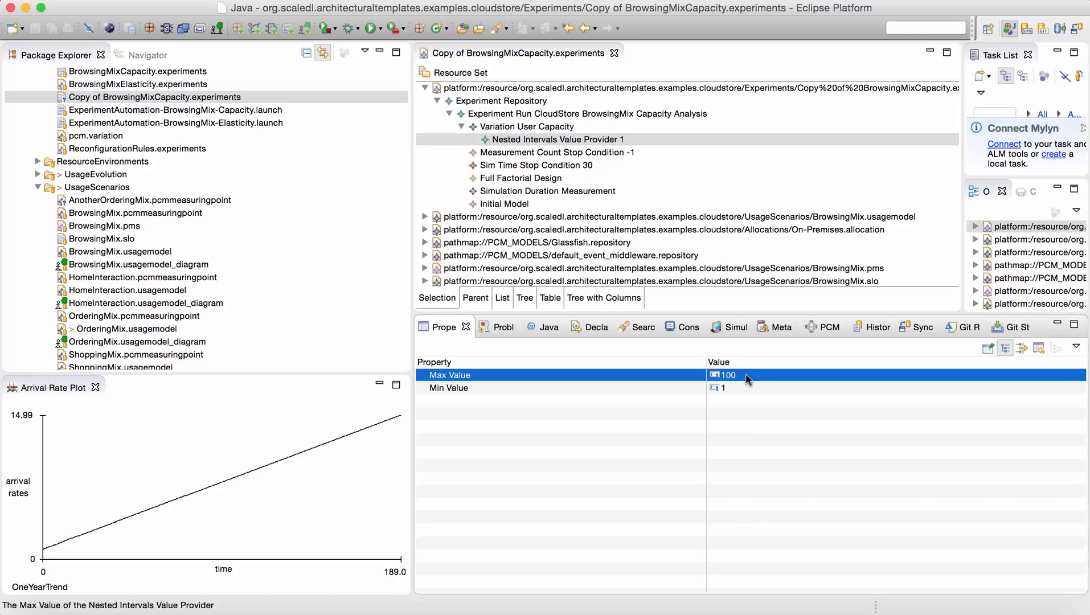
click(747, 380)
click(730, 377)
click(736, 376)
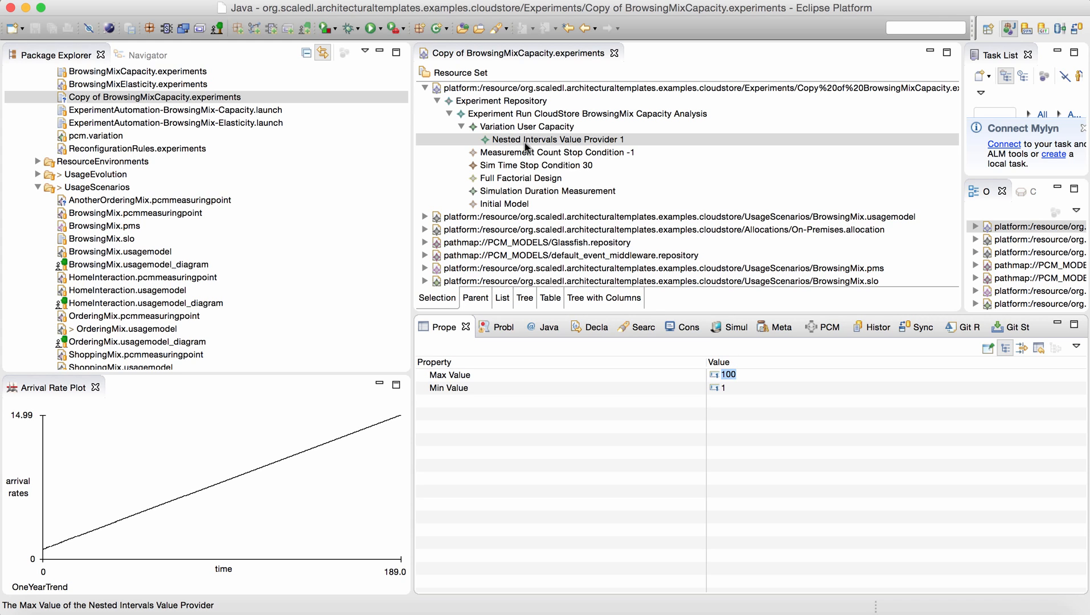
click(542, 141)
click(560, 132)
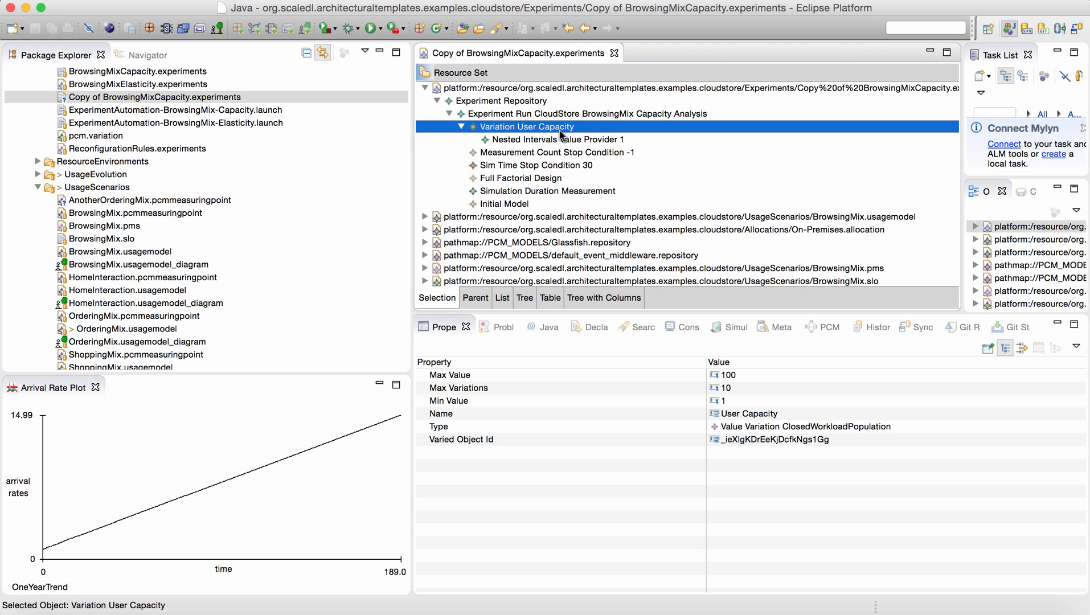
- Open the run configurations, select ExperimentAutomation-BrowsingMix-Capacity and check its Experiments File path
click(381, 29)
click(459, 217)
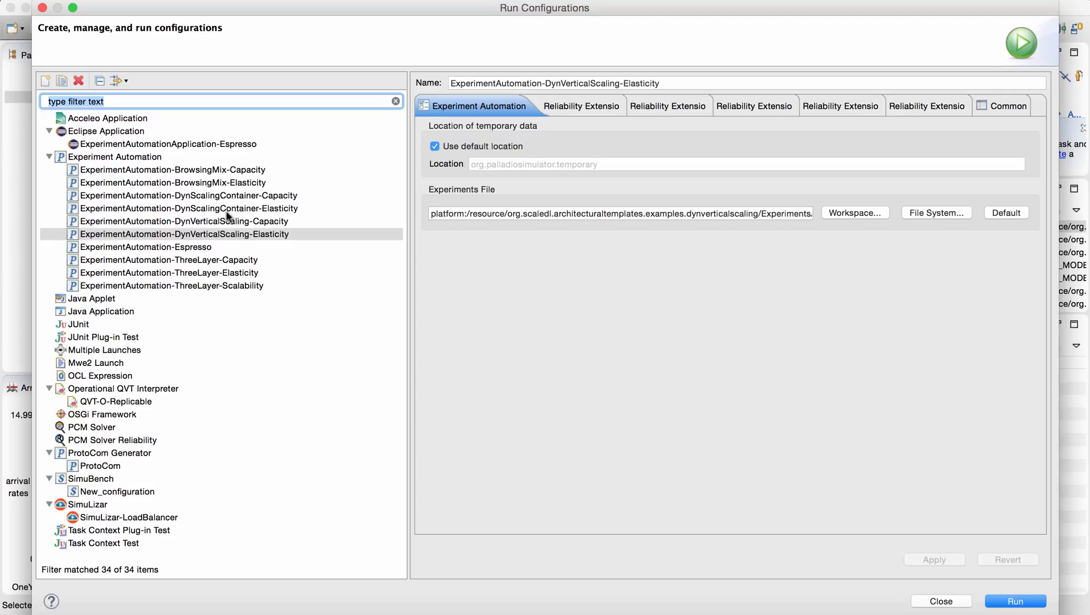
click(214, 171)
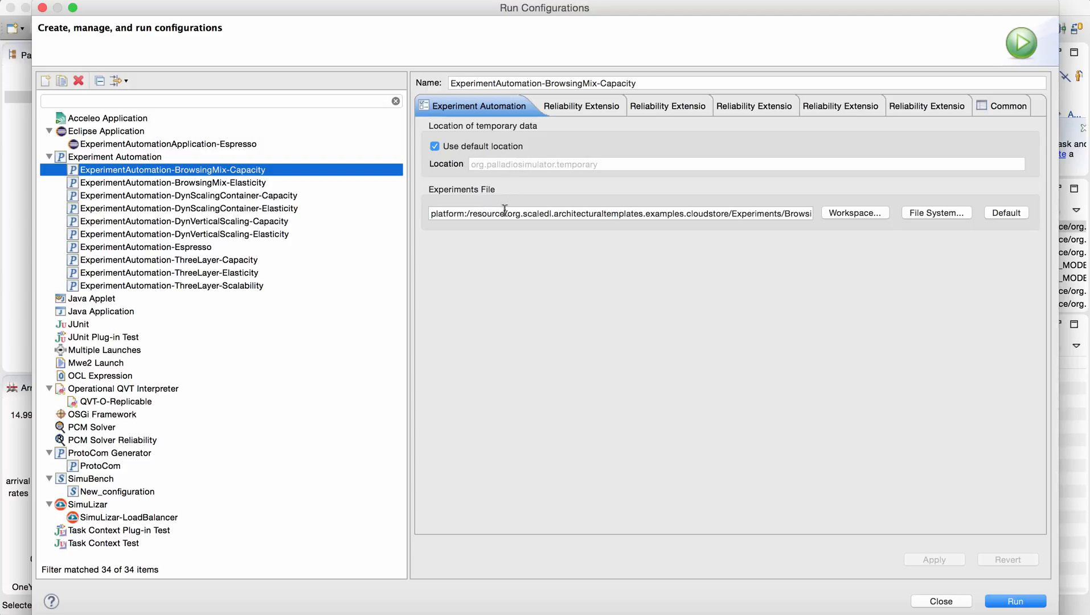
drag(465, 213, 884, 207)
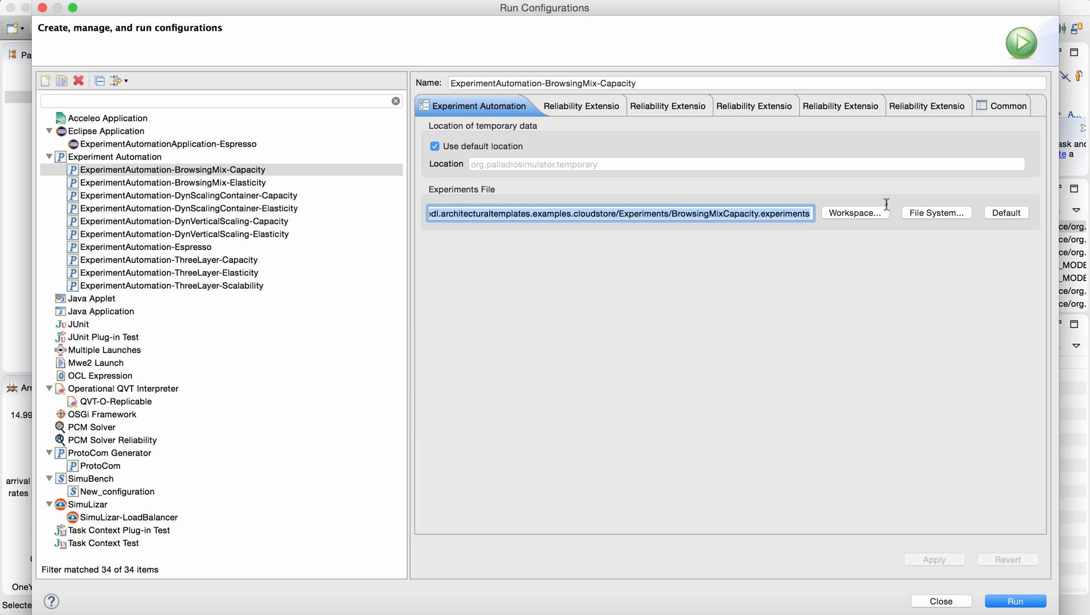
- Set the Experiments File to BrowsingMixCapacity.experiments from the Experiments folder of the cloudstore example project
click(868, 216)
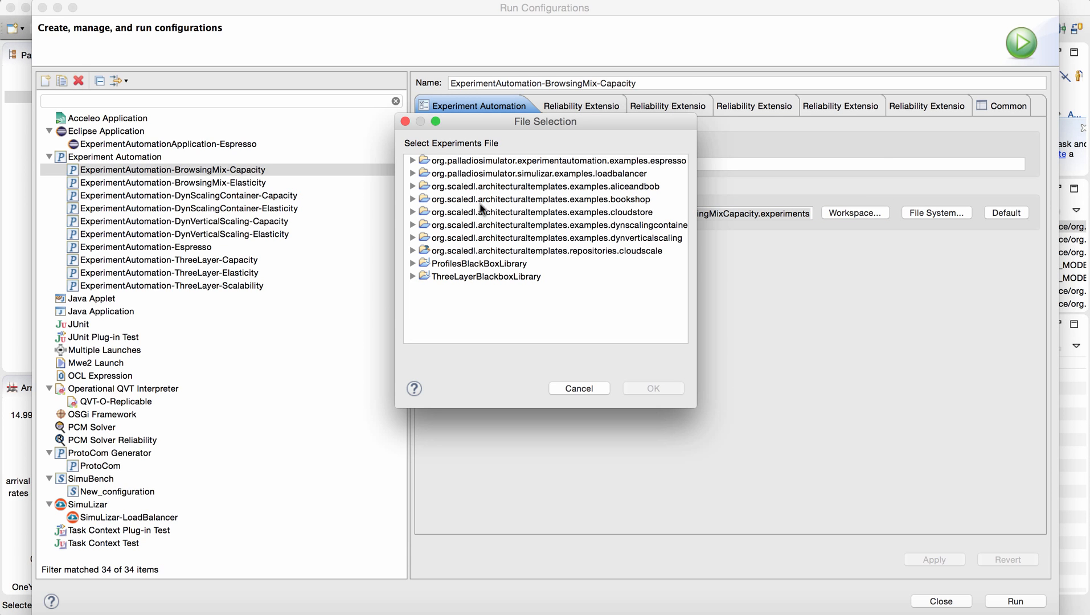
scroll(477, 185, right, 1)
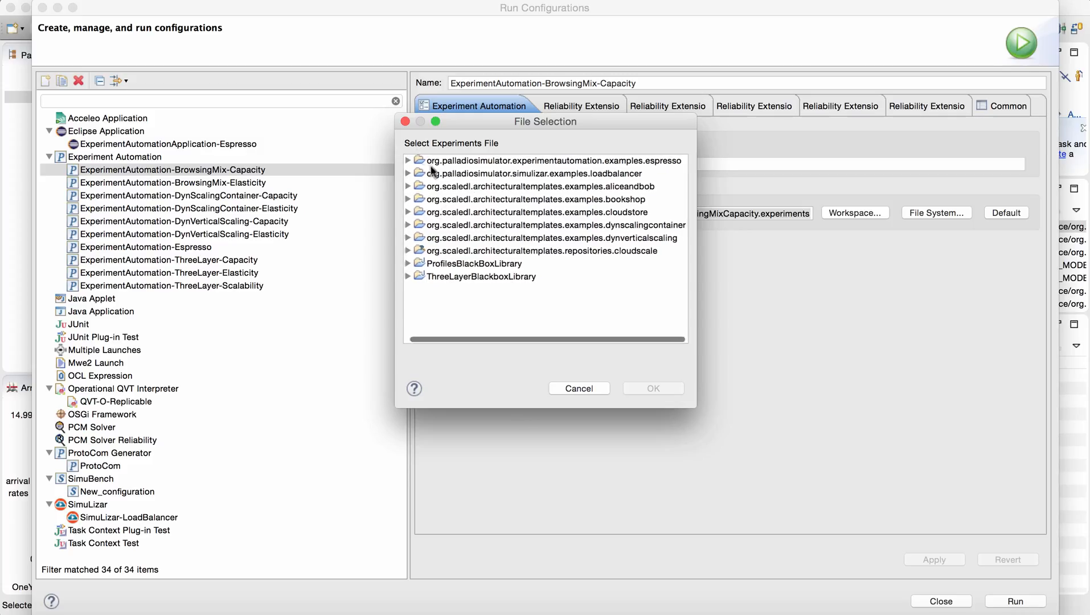
scroll(439, 240, left, 1)
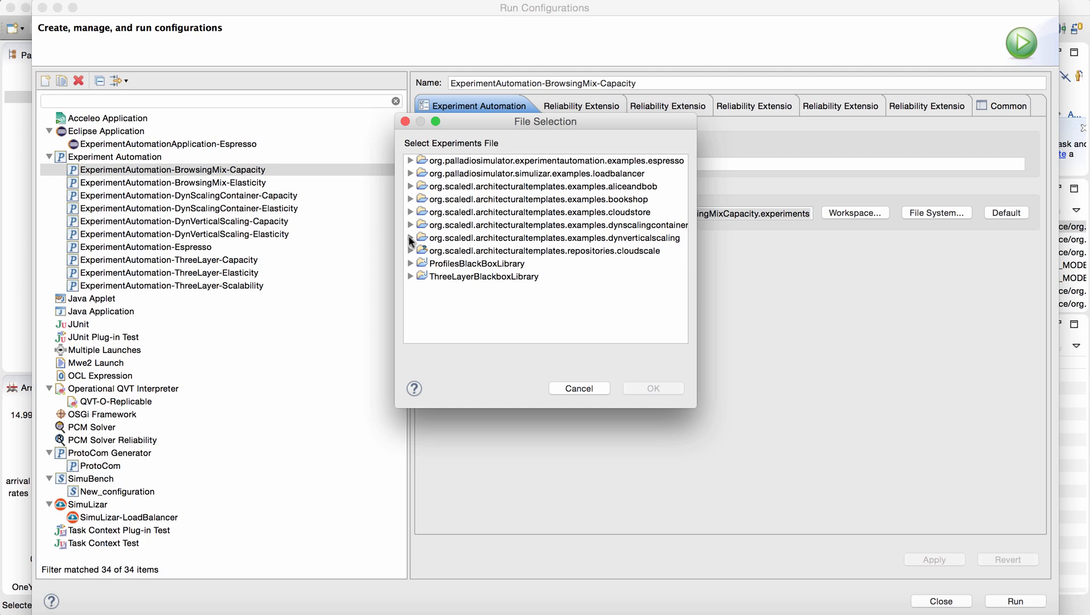
click(410, 213)
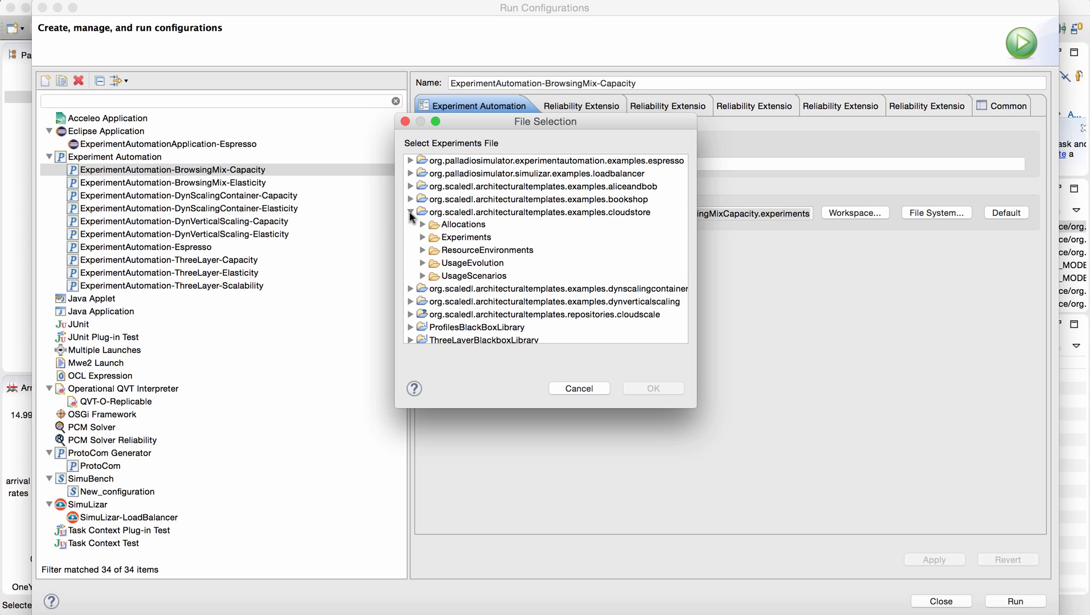
click(423, 237)
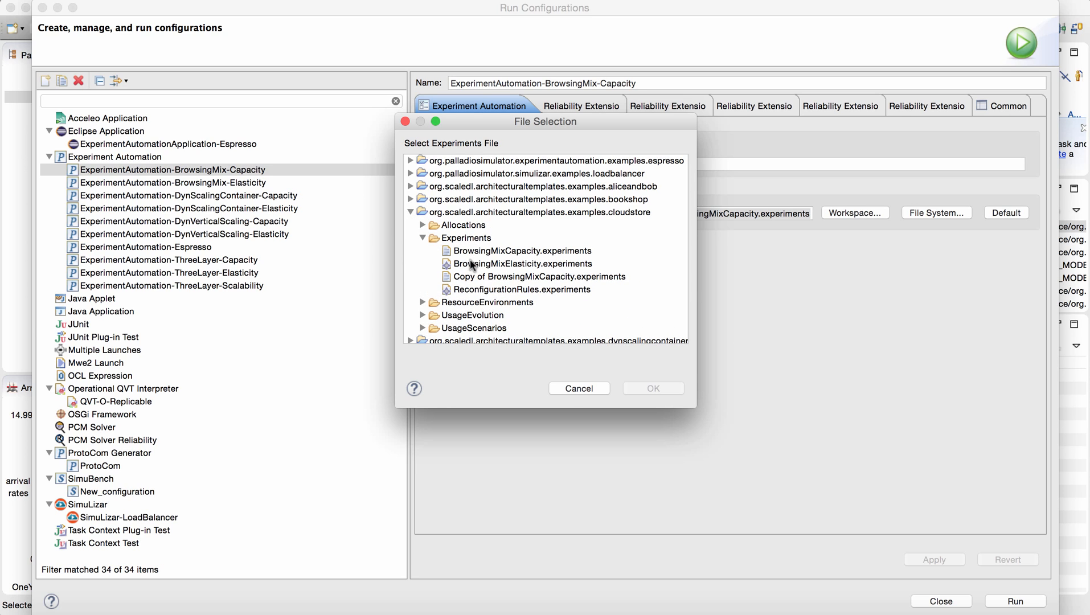
click(509, 278)
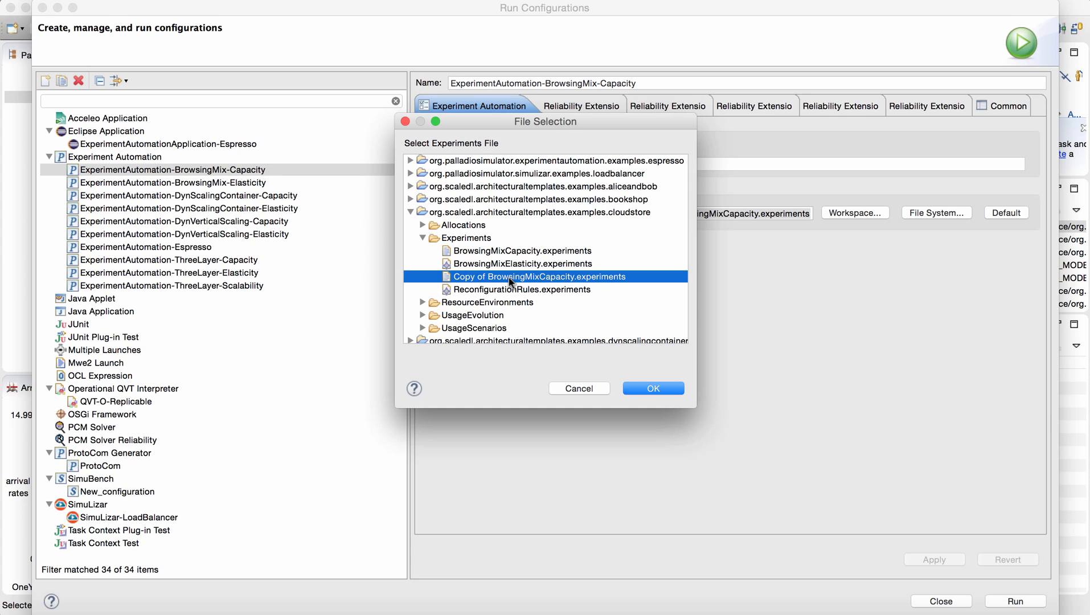
key(Up)
key(Up)
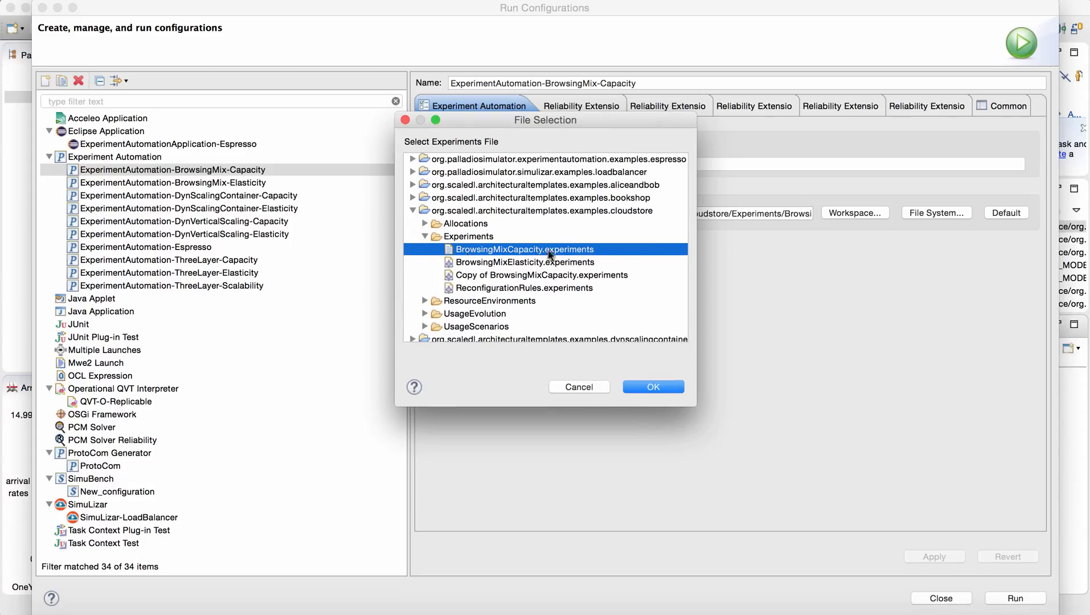
click(643, 387)
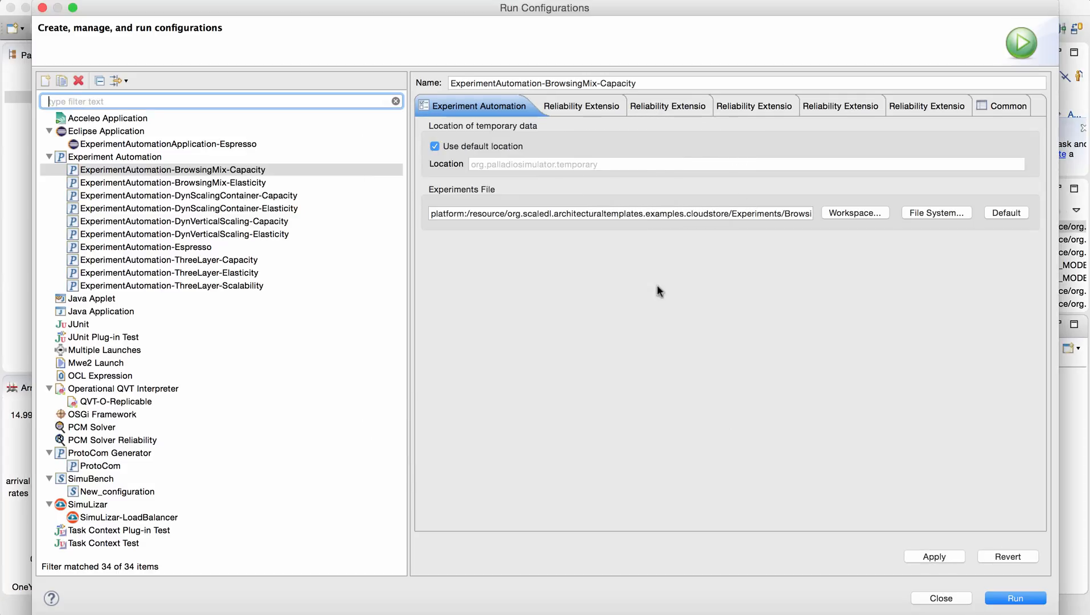
- Check the end of the Experiments File path and run the ExperimentAutomation-BrowsingMix-Capacity configuration
drag(769, 213, 866, 236)
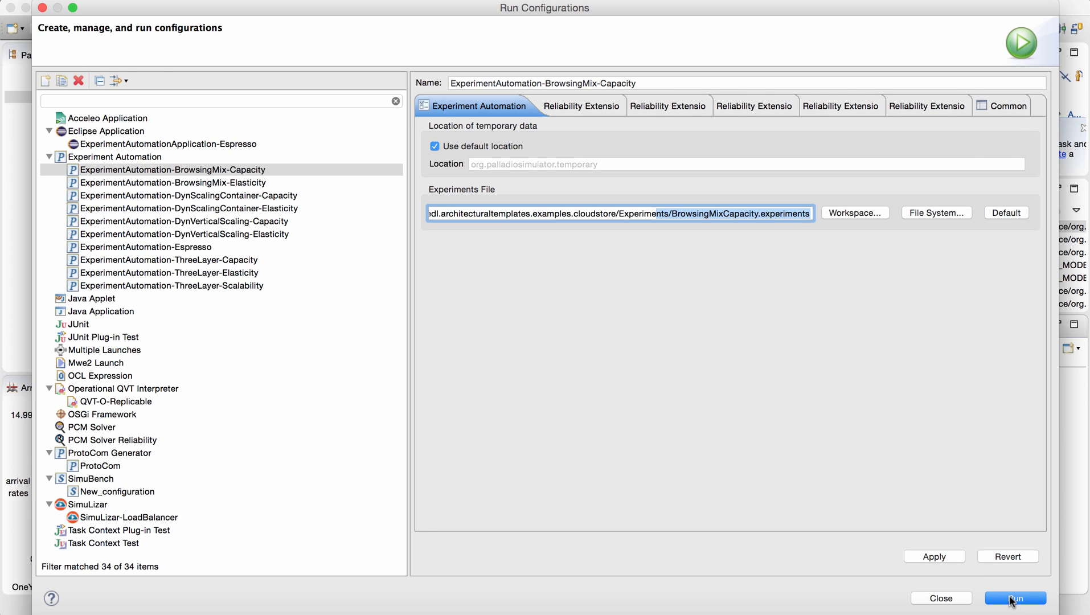
click(1014, 598)
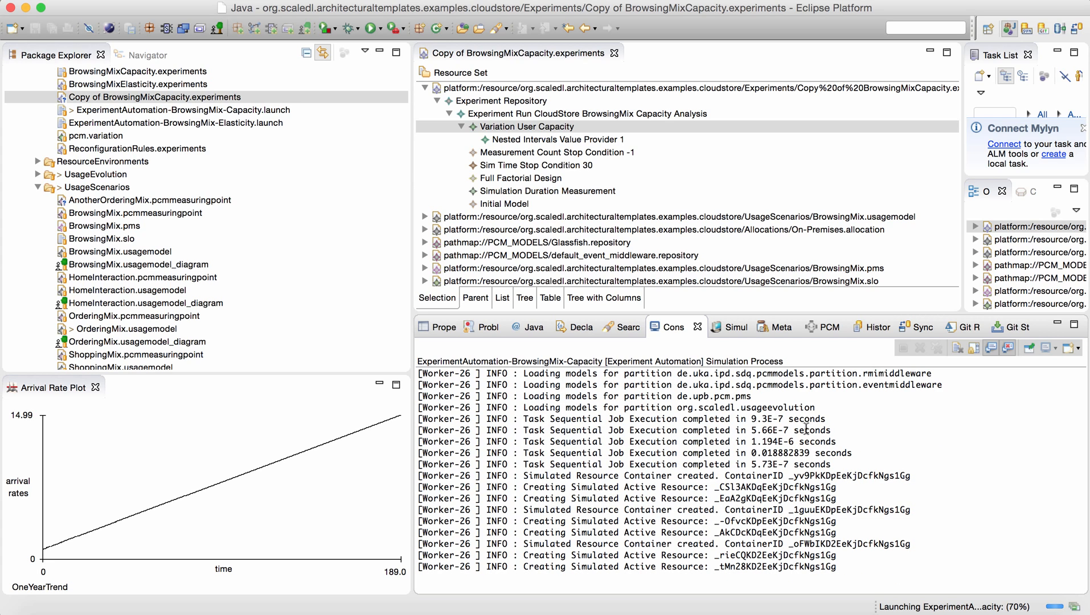
- Review the simulation's console output, switch to the Eclipse window of the Palladio workspace and highlight the experiment run's name in its console
scroll(802, 428, up, 2)
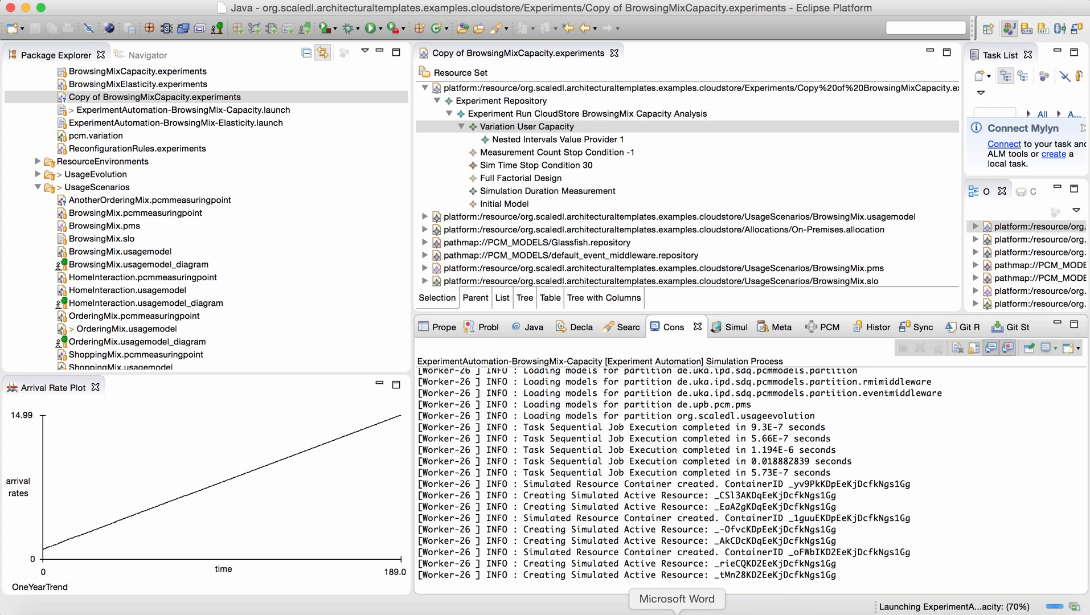
click(641, 610)
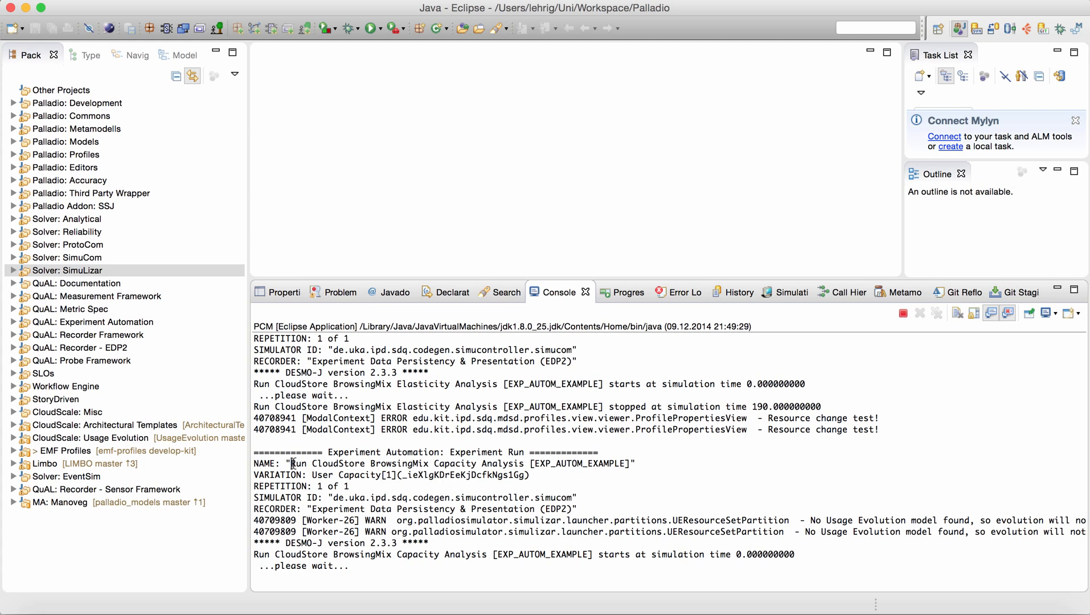
drag(290, 463, 535, 468)
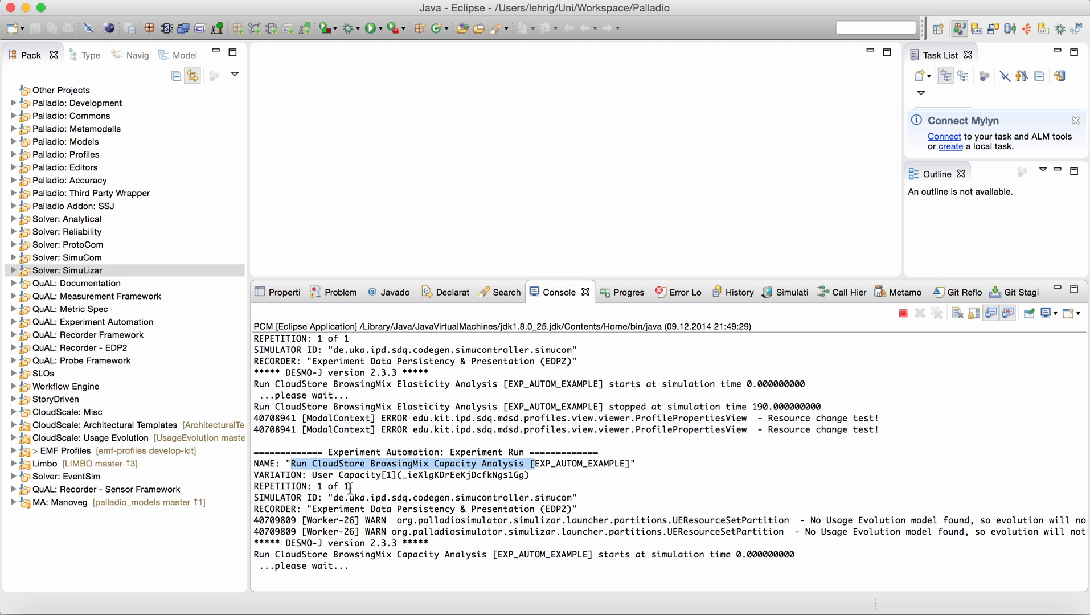
- Highlight the User Capacity variation of the BrowsingMix Capacity Analysis run in the console, including its bracketed value
click(390, 476)
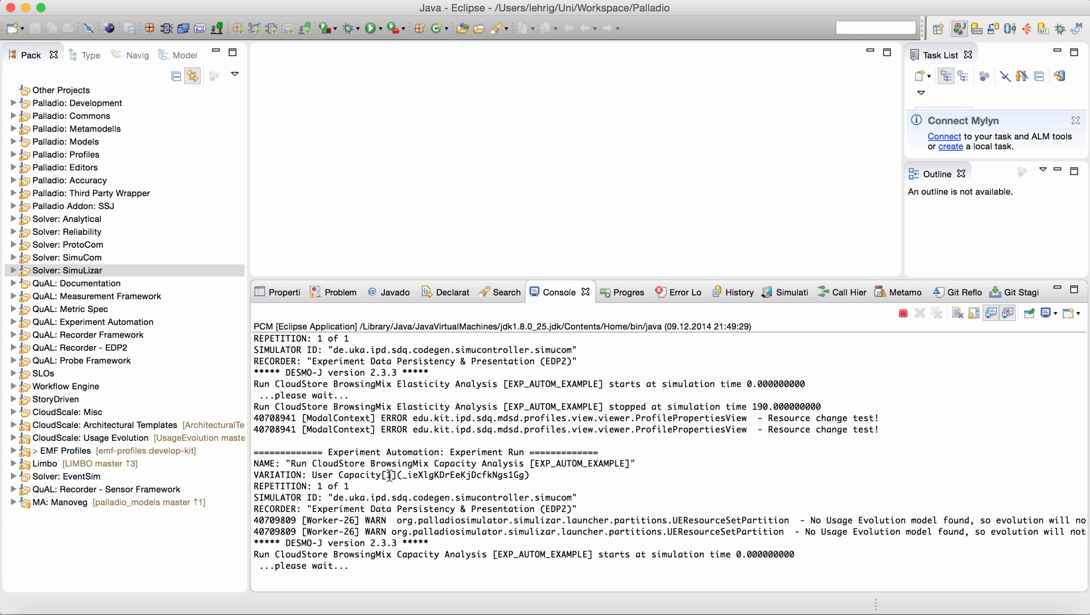
double_click(388, 475)
drag(313, 475, 394, 477)
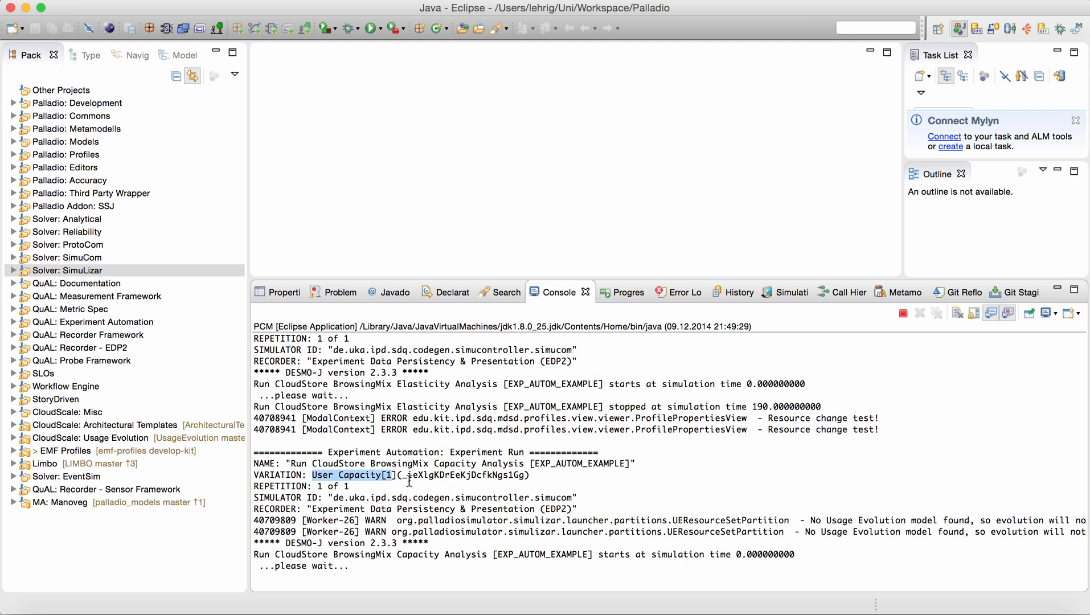
click(388, 476)
drag(383, 475, 397, 476)
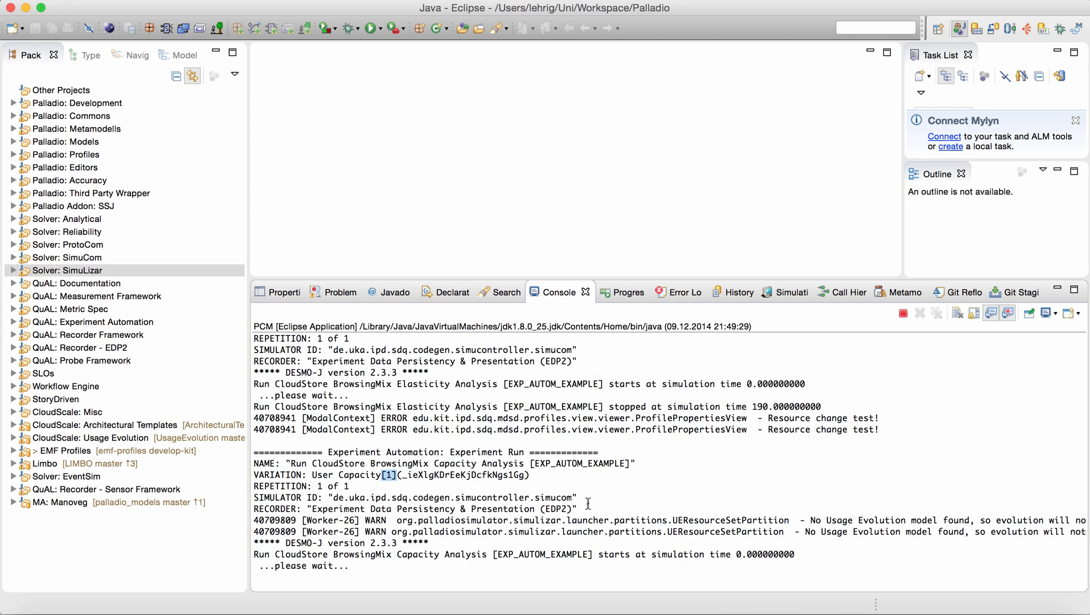
- Check the simulation's progress in the cloudstore Eclipse window, and highlight the newest run's User Capacity value in the Palladio workspace's console
click(852, 614)
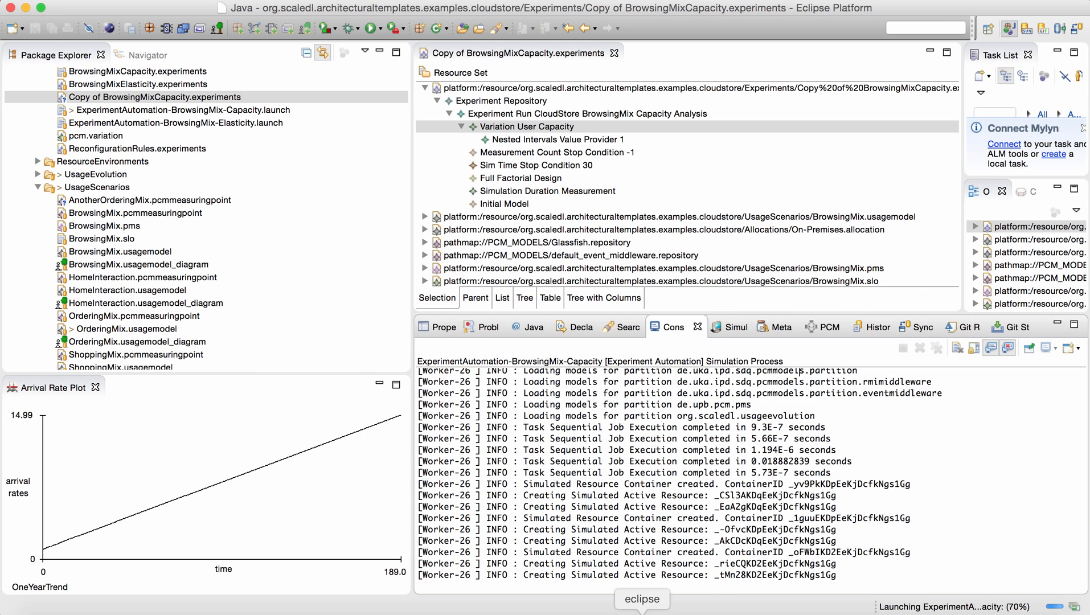
click(642, 612)
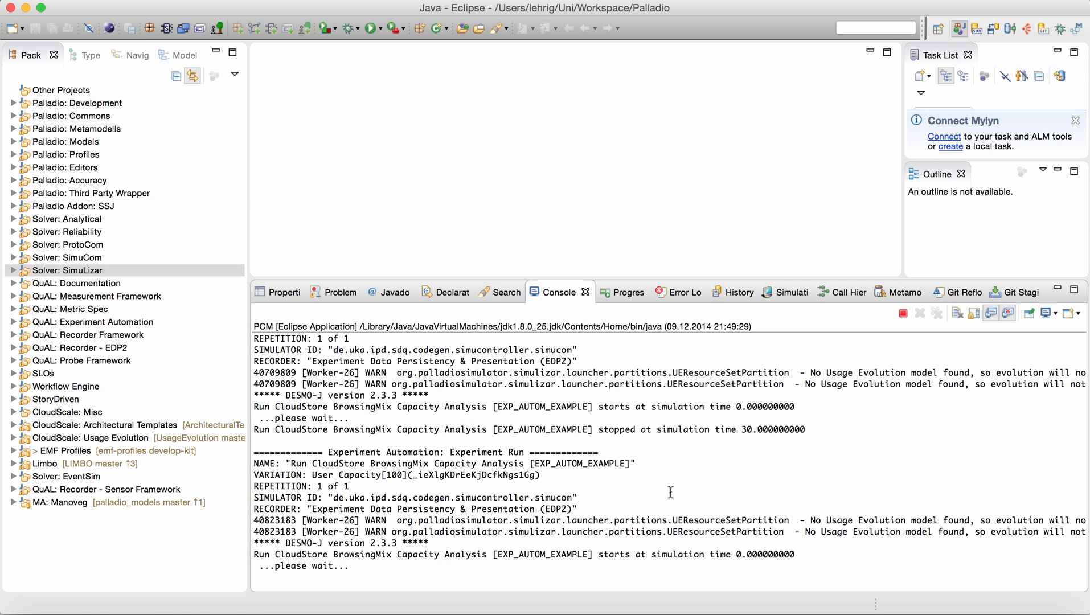
scroll(493, 444, up, 5)
scroll(493, 444, down, 5)
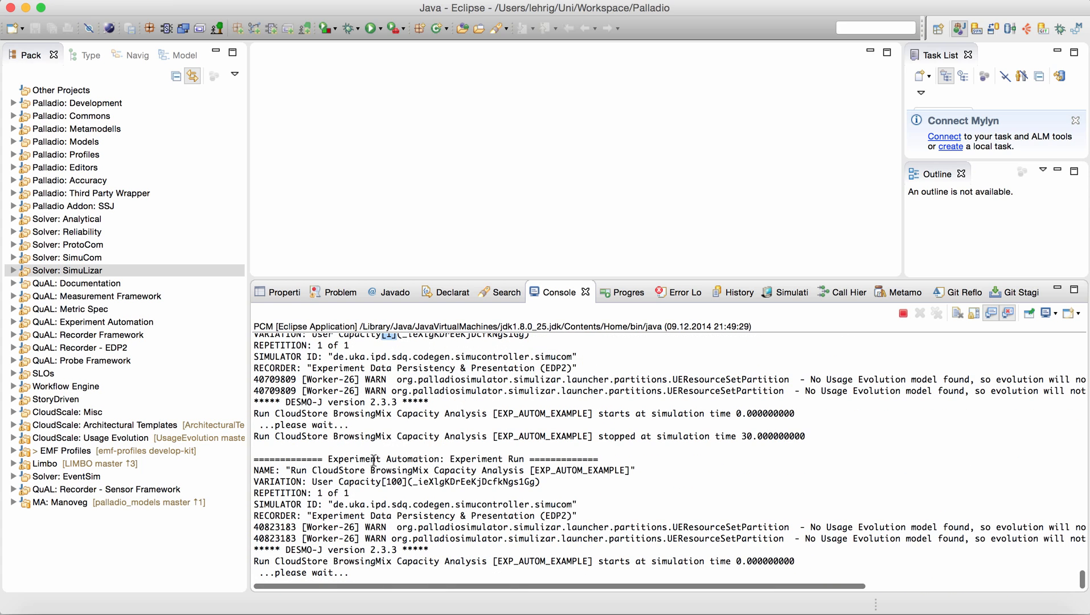
drag(385, 482, 407, 482)
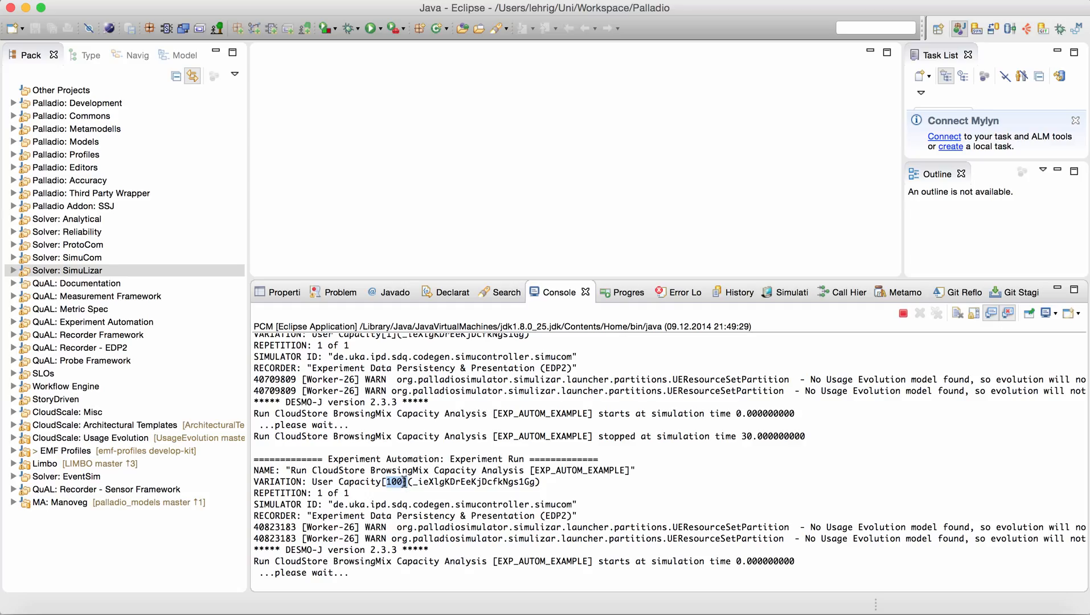
click(386, 482)
drag(387, 482, 405, 482)
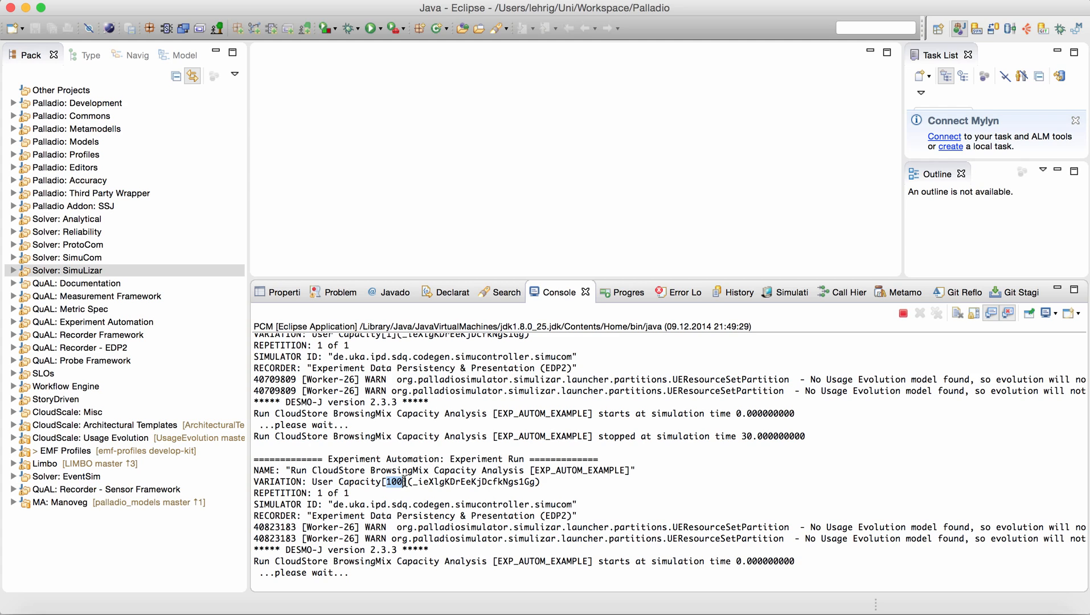